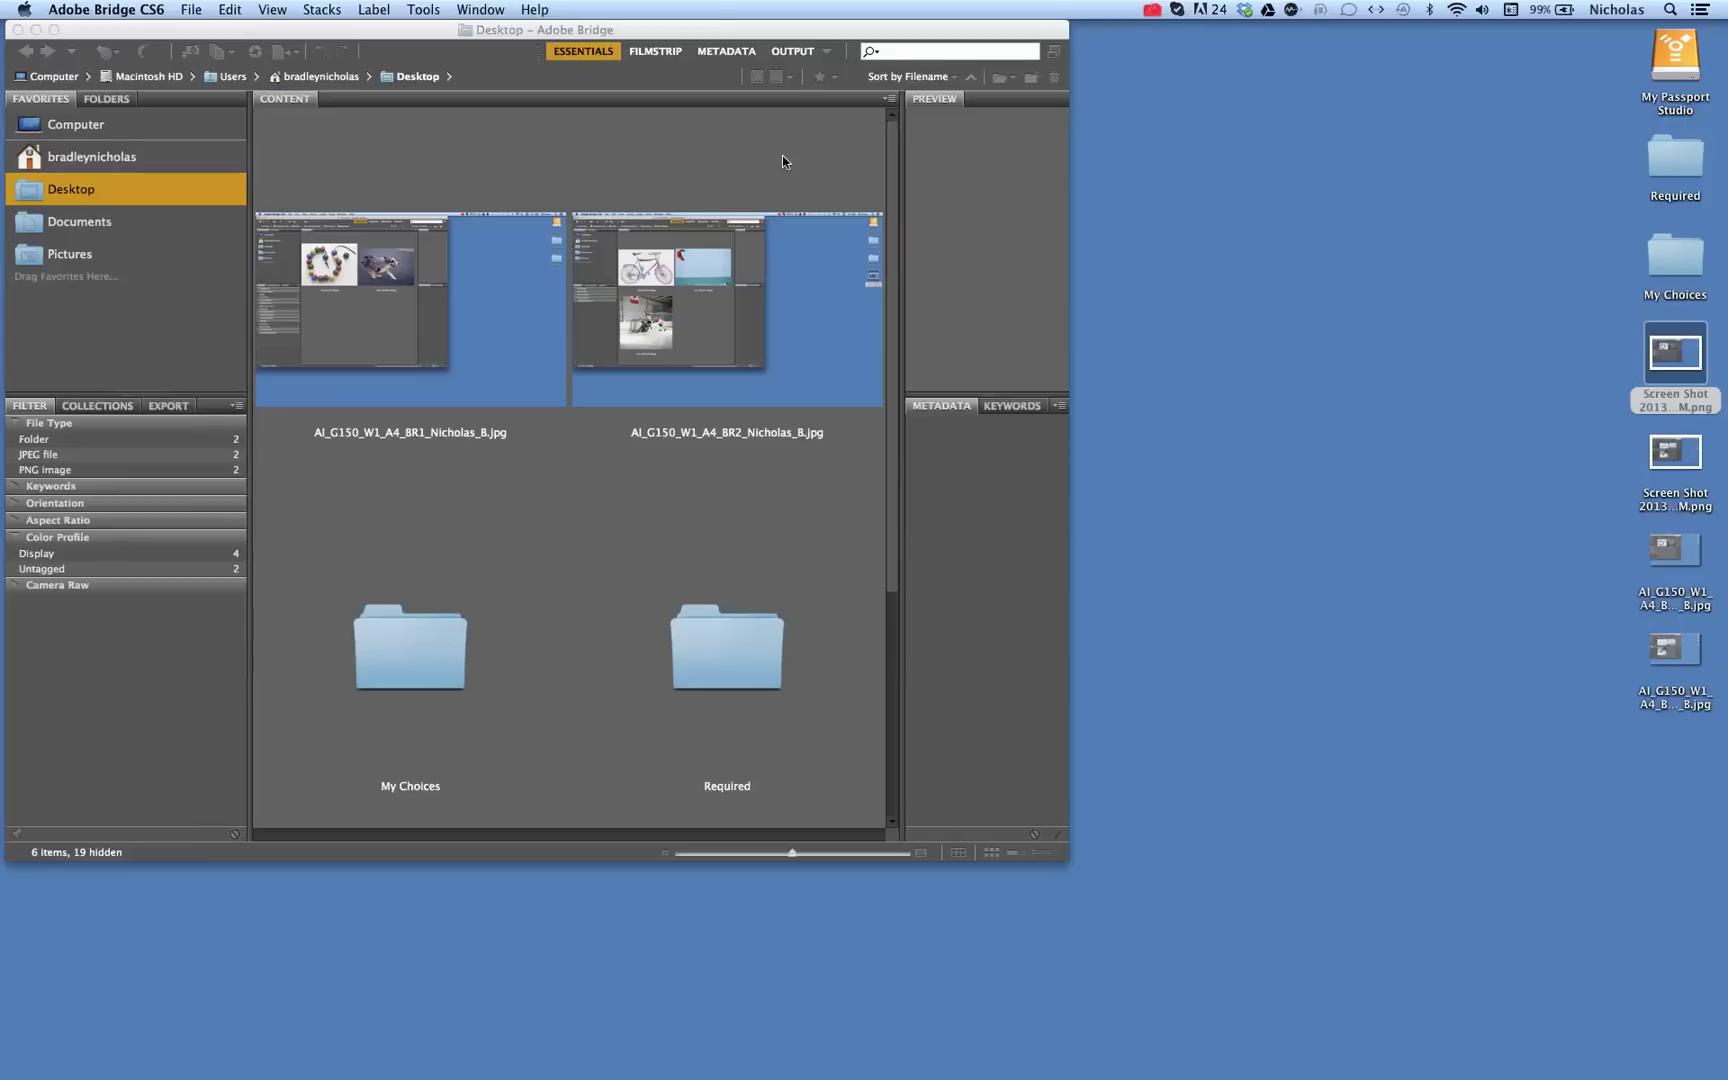
- Launch Adobe Photoshop CS6 from a Spotlight search for 'pho'
key("super+space")
type("pho")
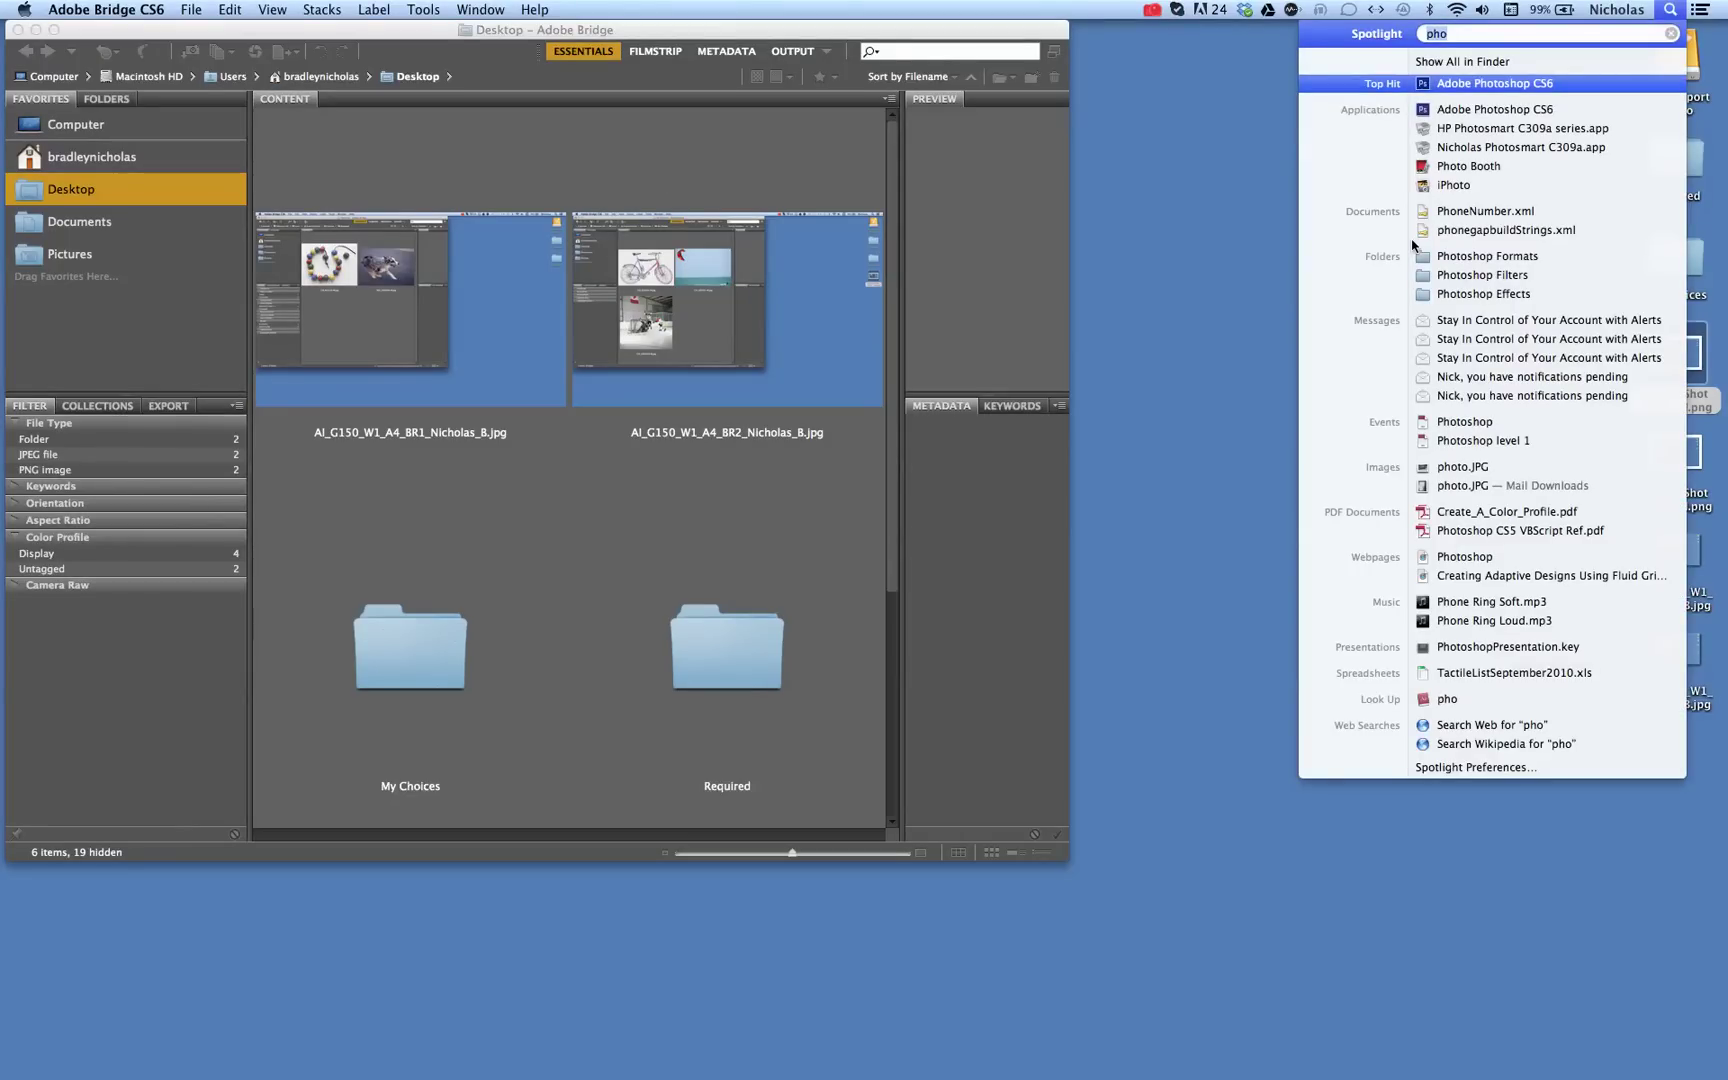
key("Return")
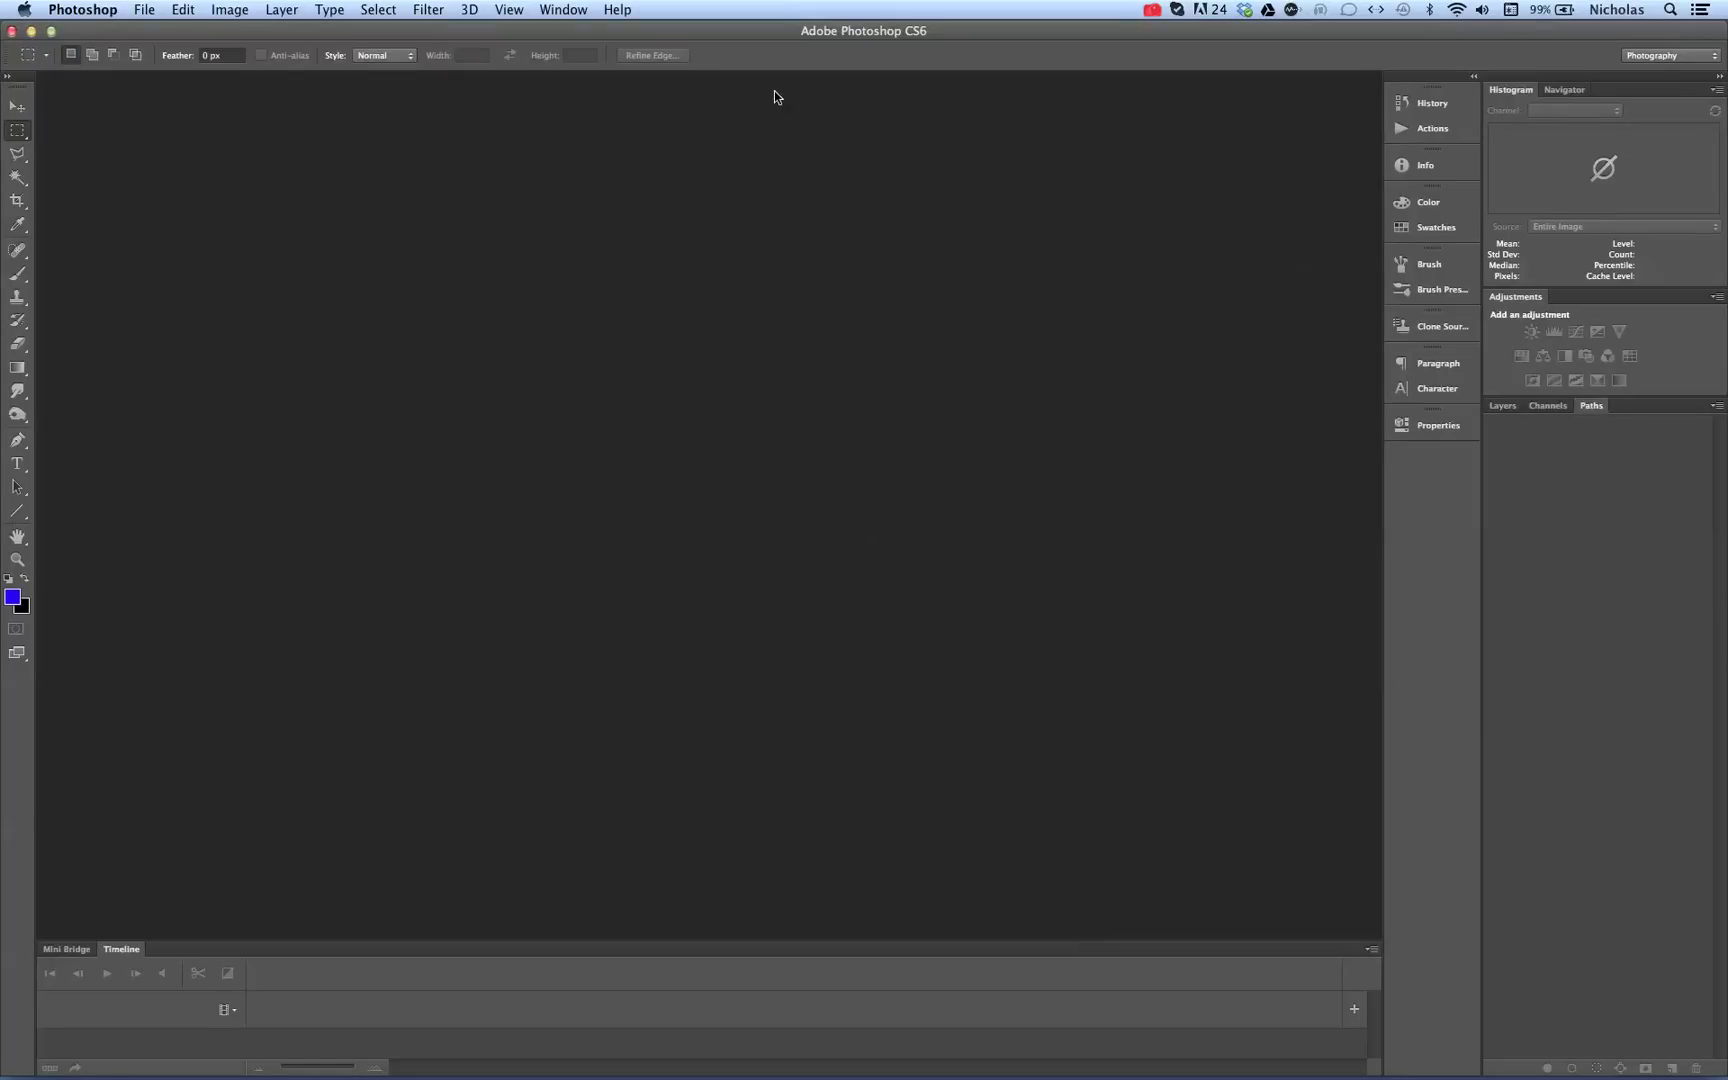
- In Color Settings, choose Custom and make Adobe RGB (1998) the RGB working space
left_click(184, 12)
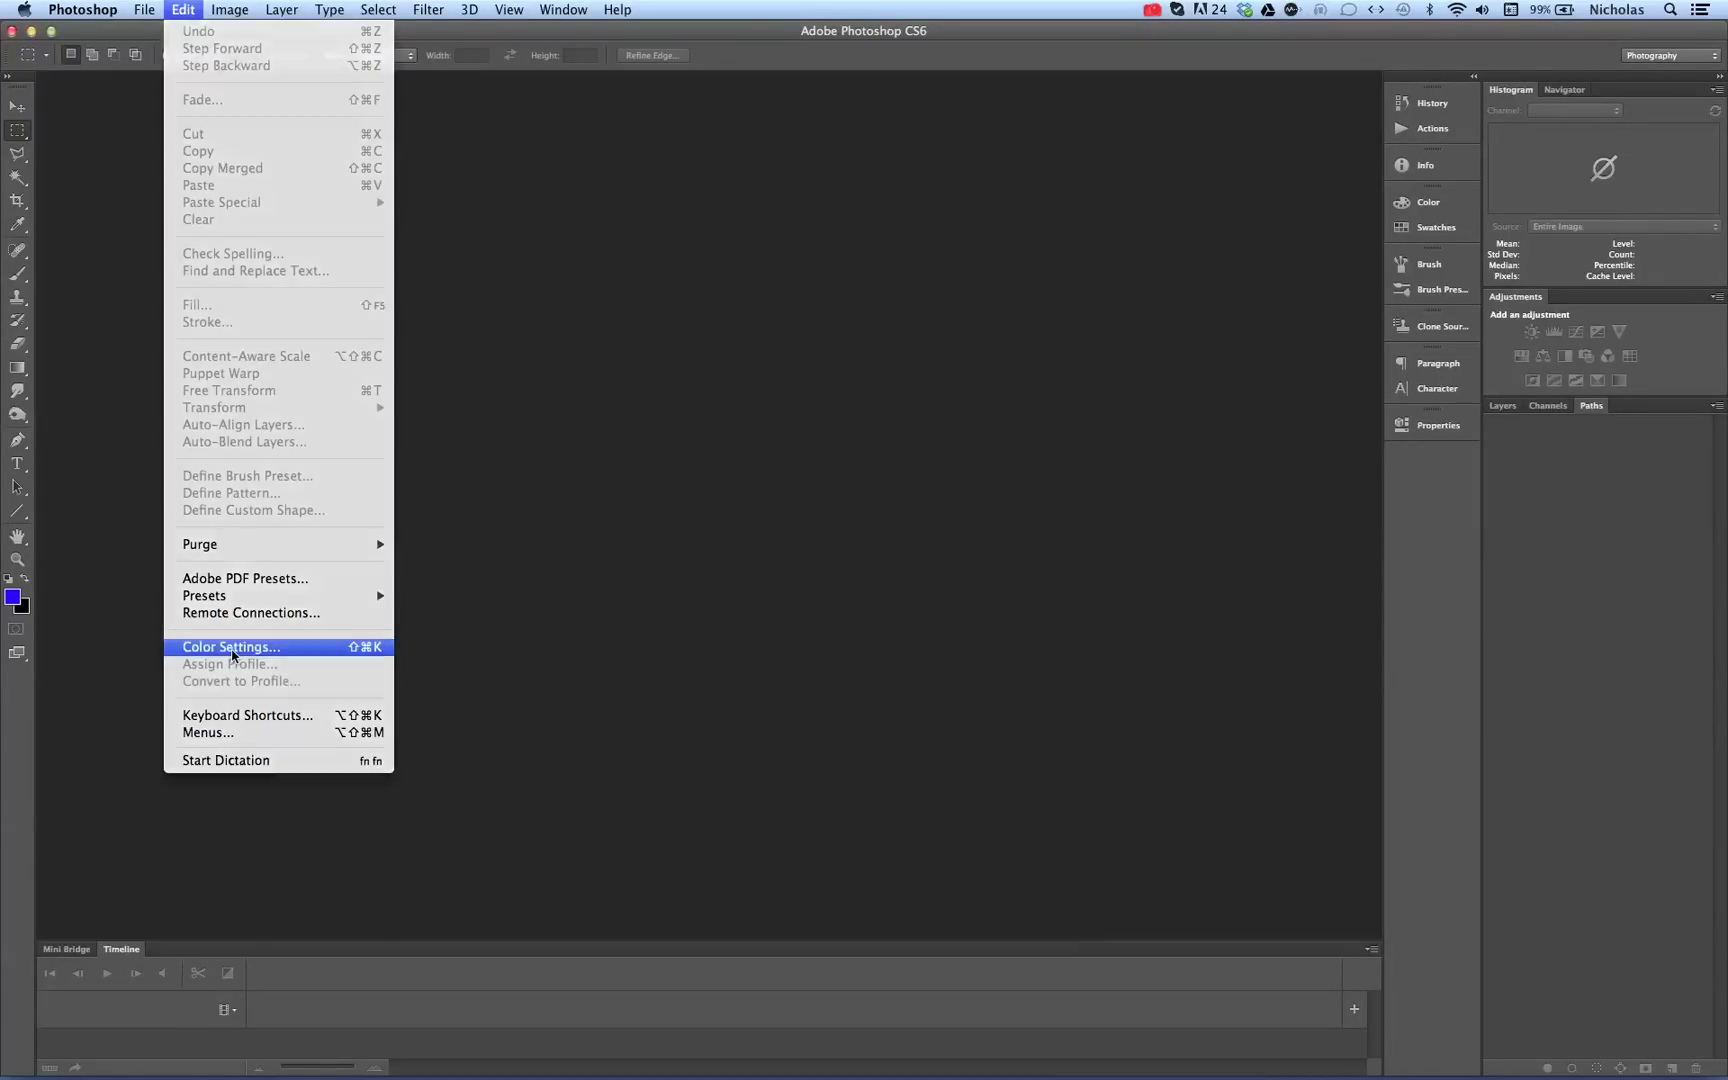
left_click(232, 648)
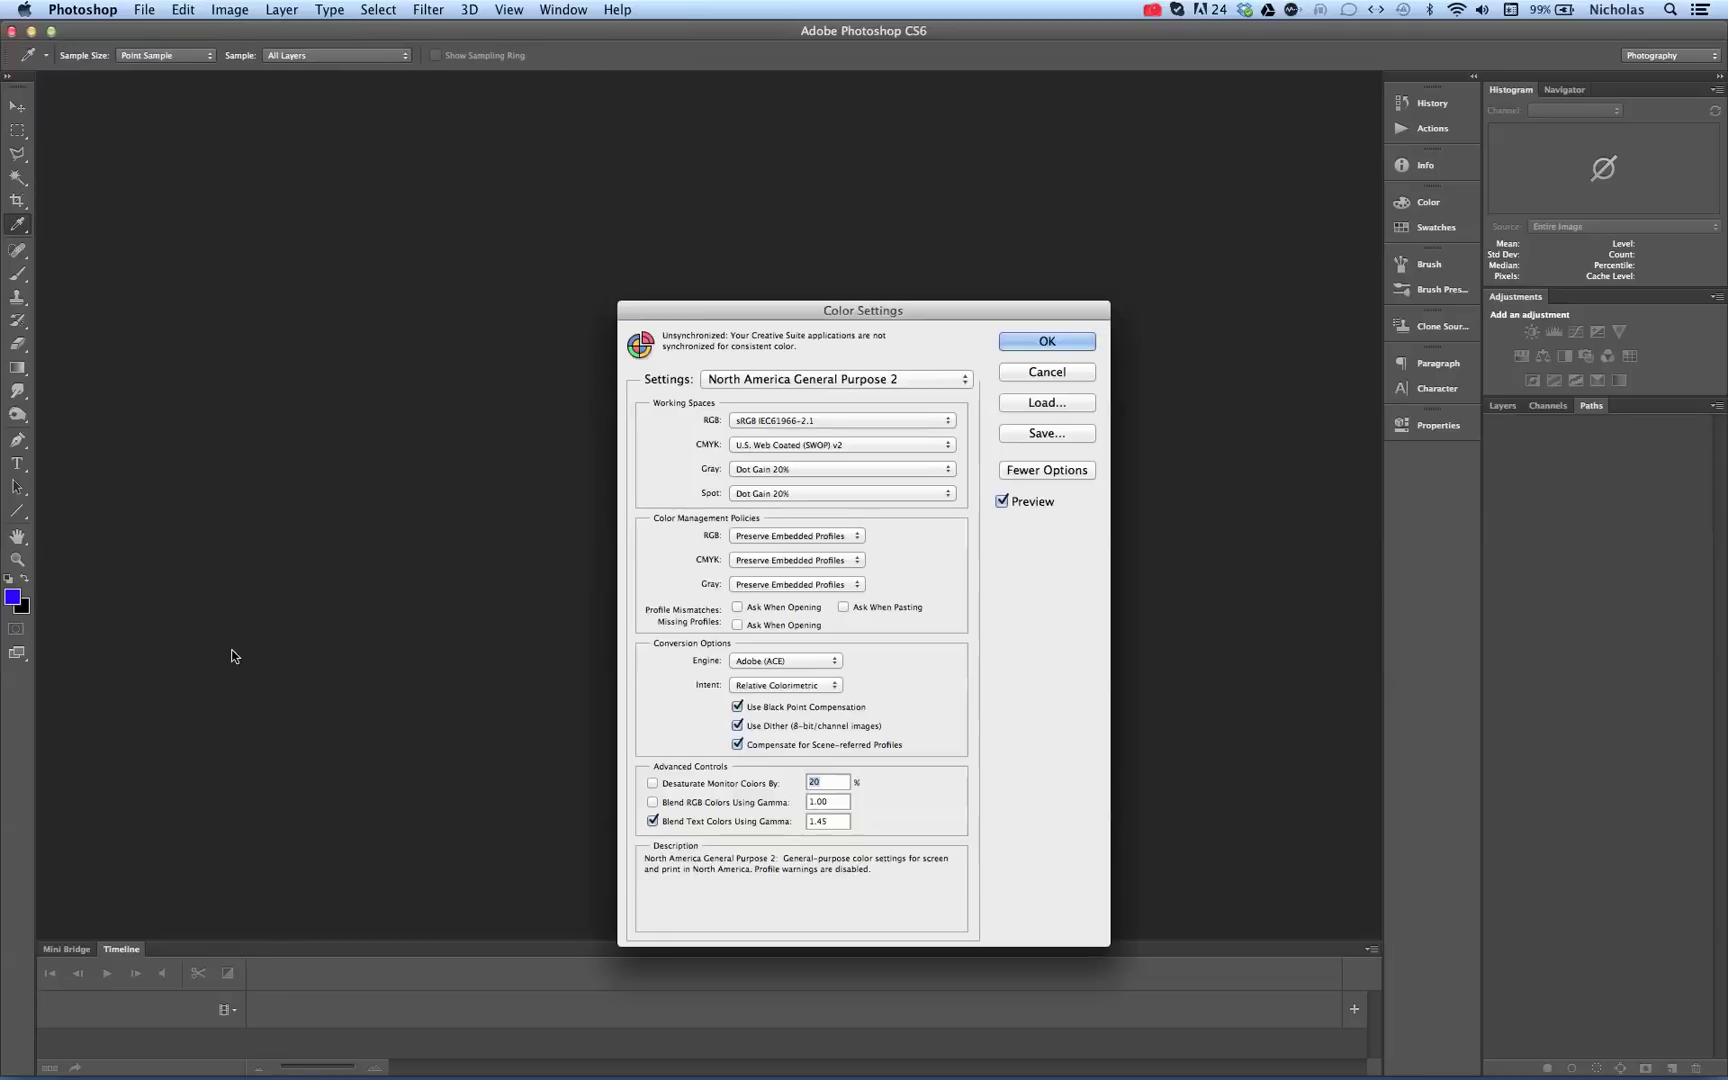
left_click(905, 382)
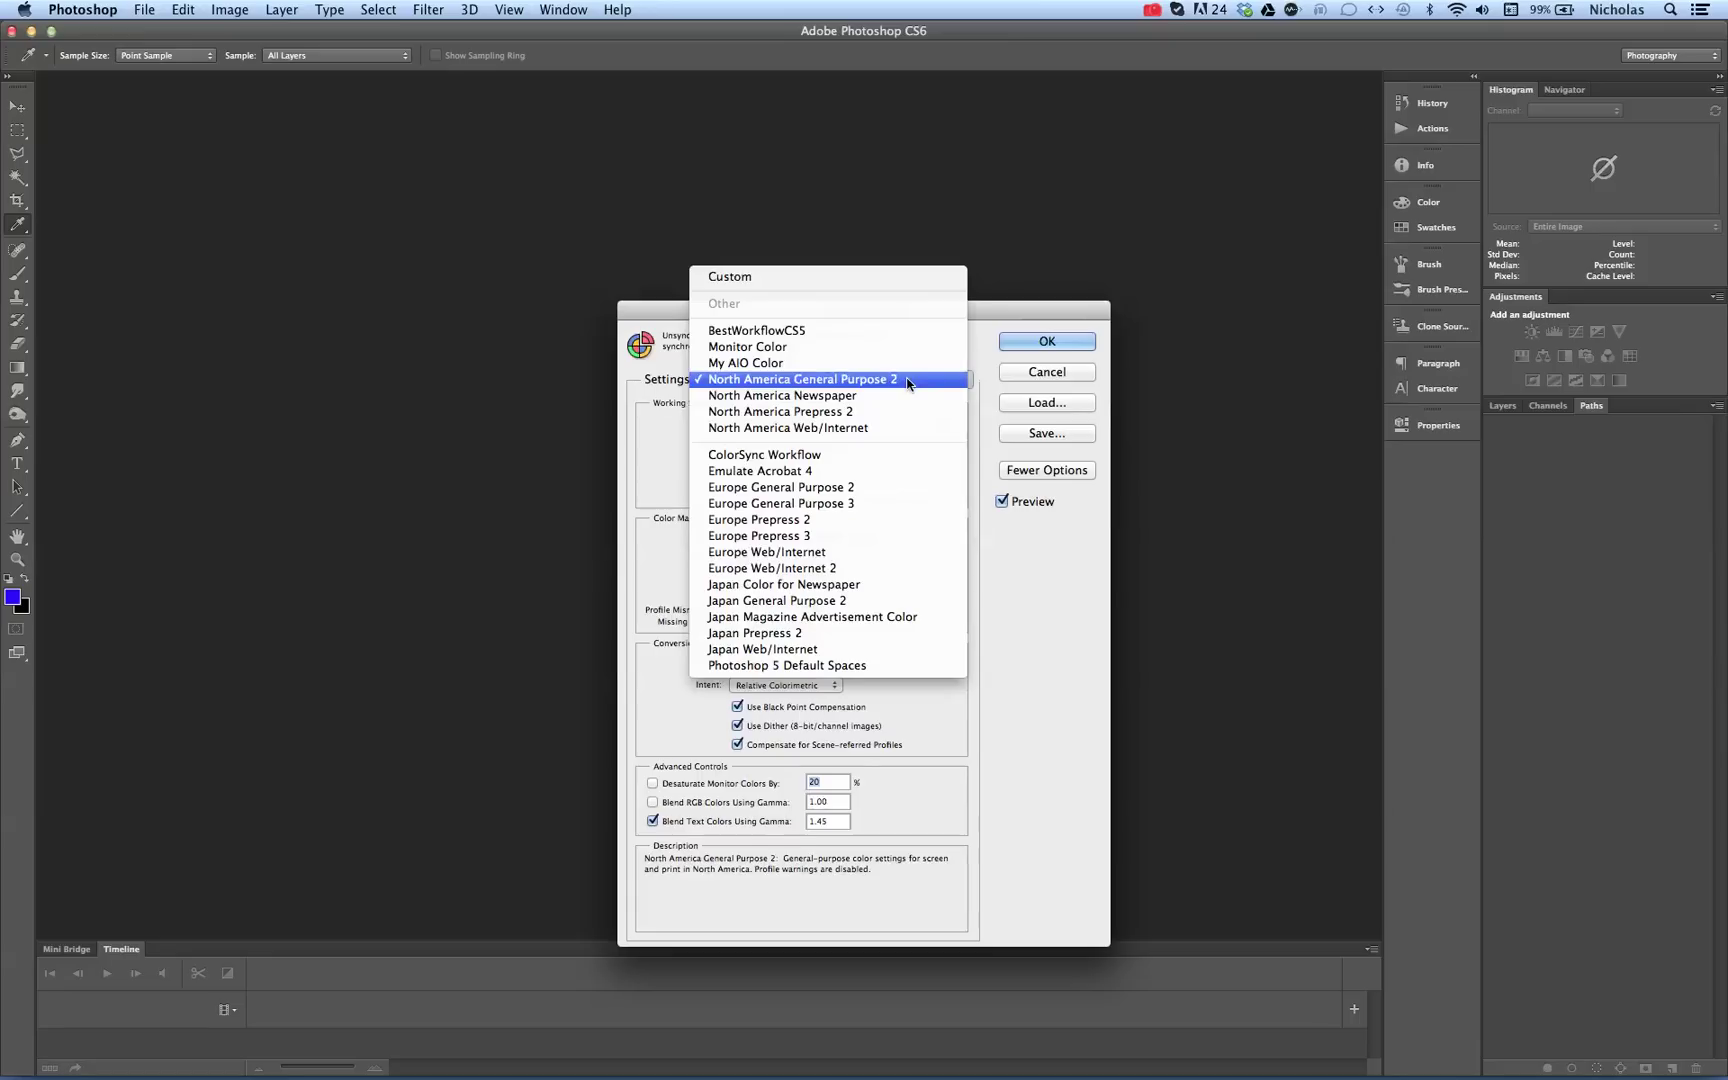
left_click(845, 277)
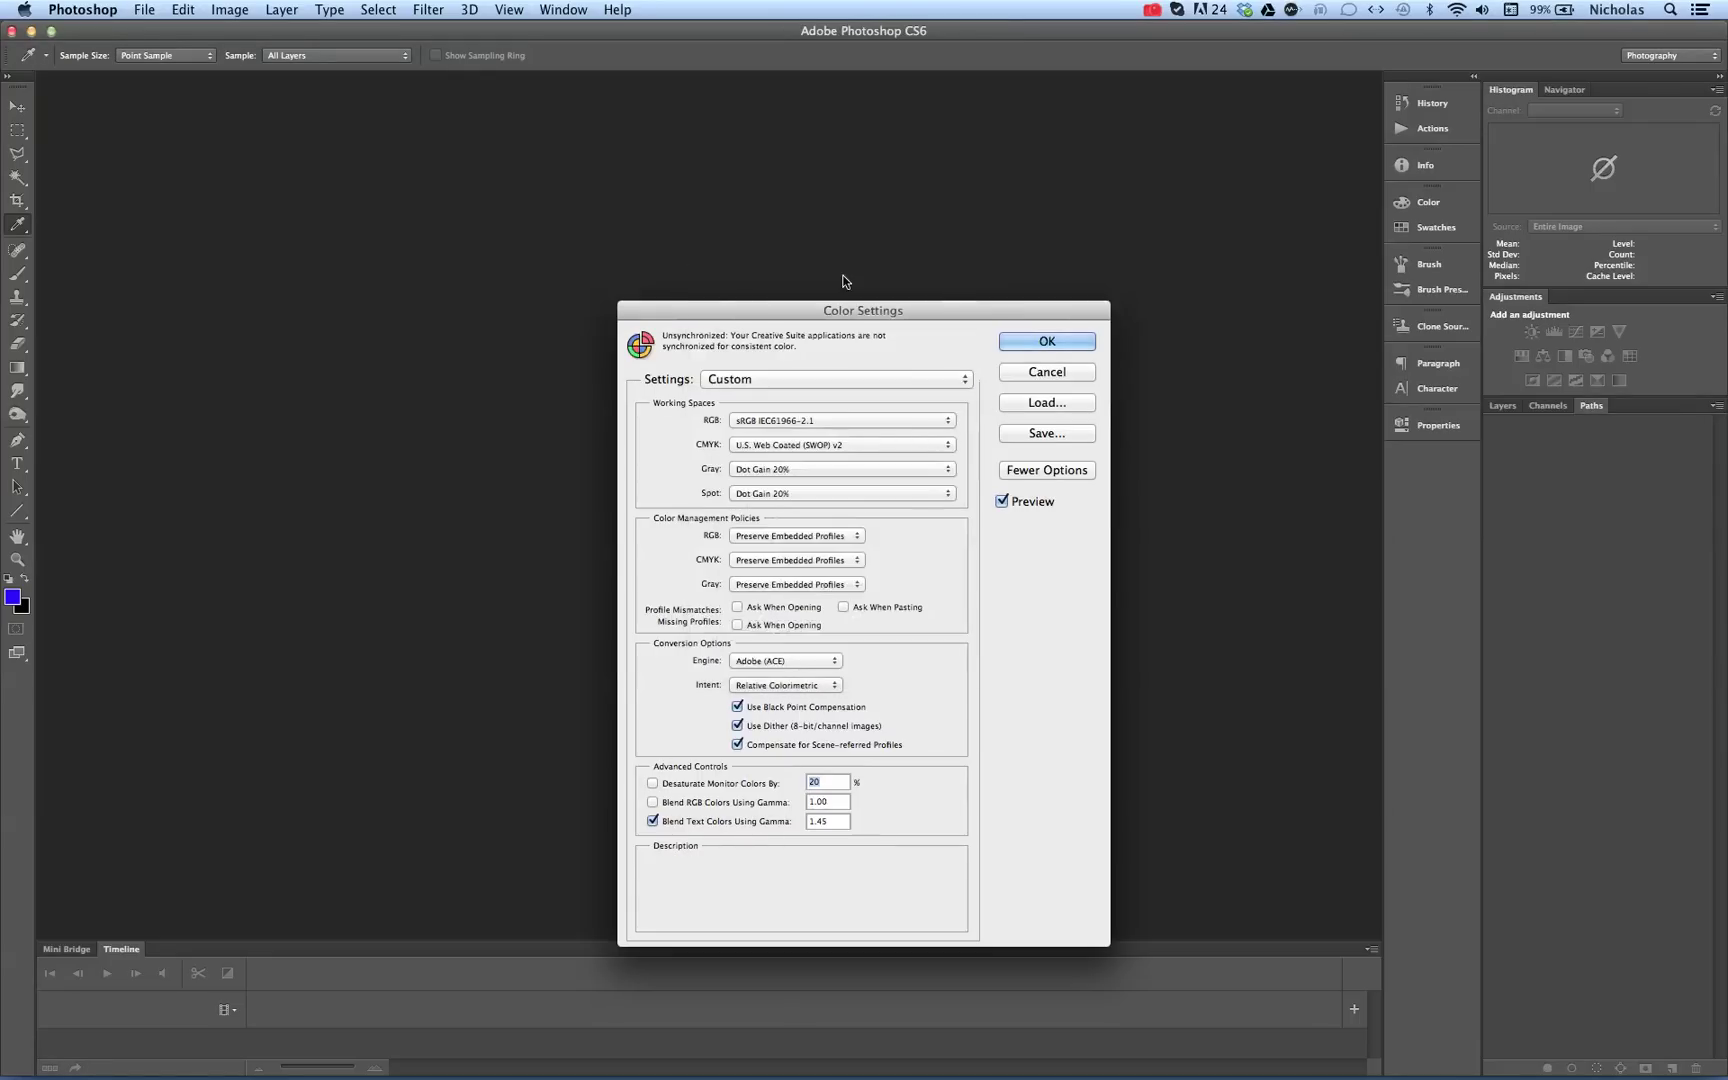
left_click(867, 421)
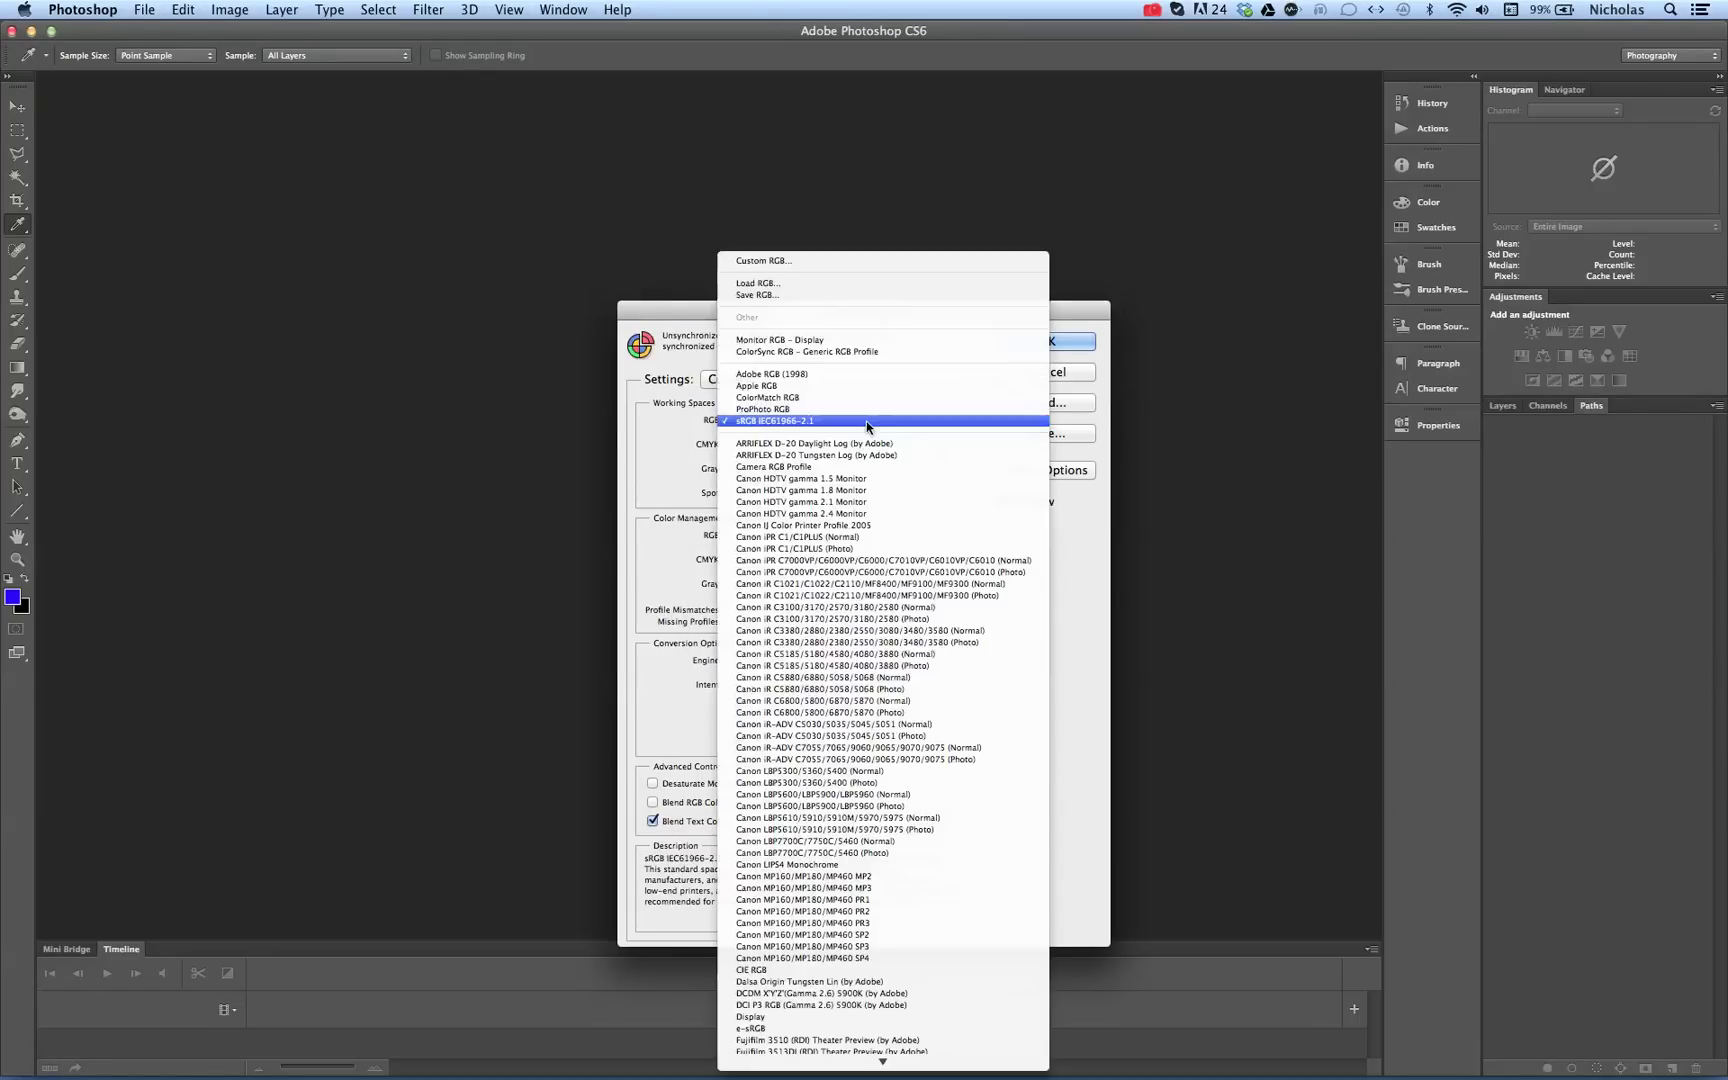
left_click(845, 374)
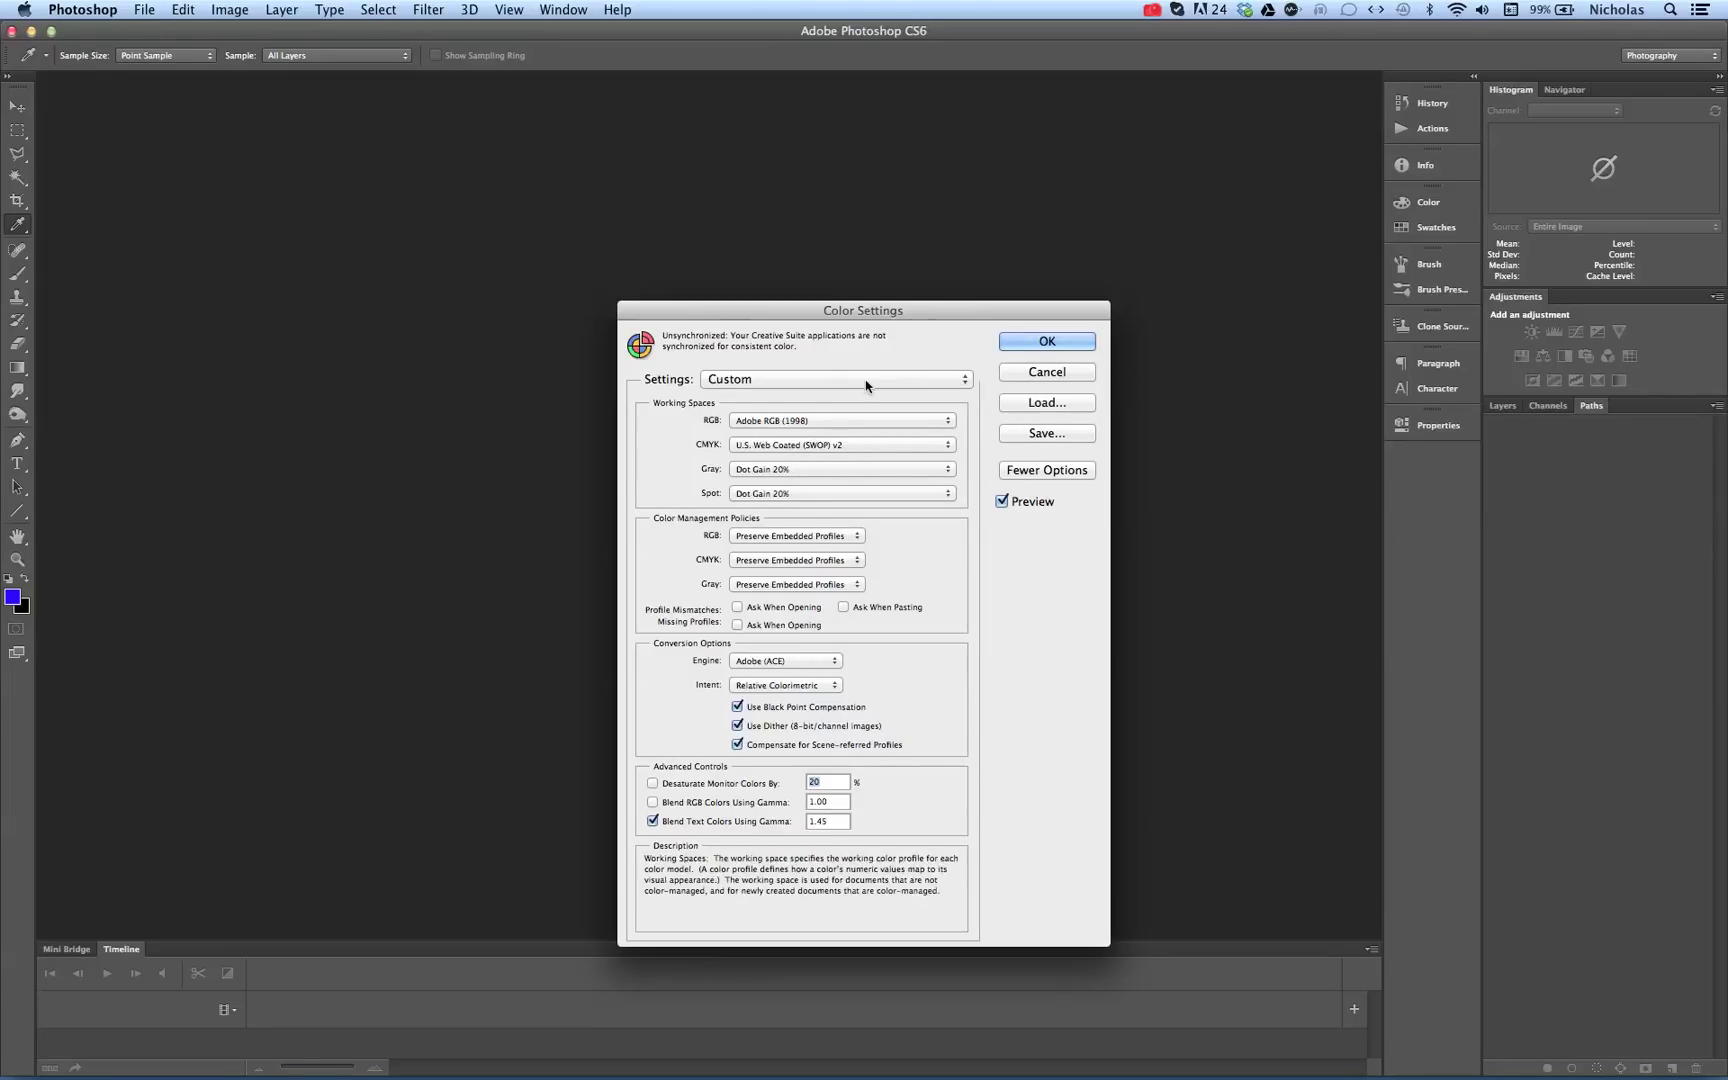
- Move the Color Settings dialog higher and set the rendering intent to Perceptual
left_click_drag(876, 315, 853, 199)
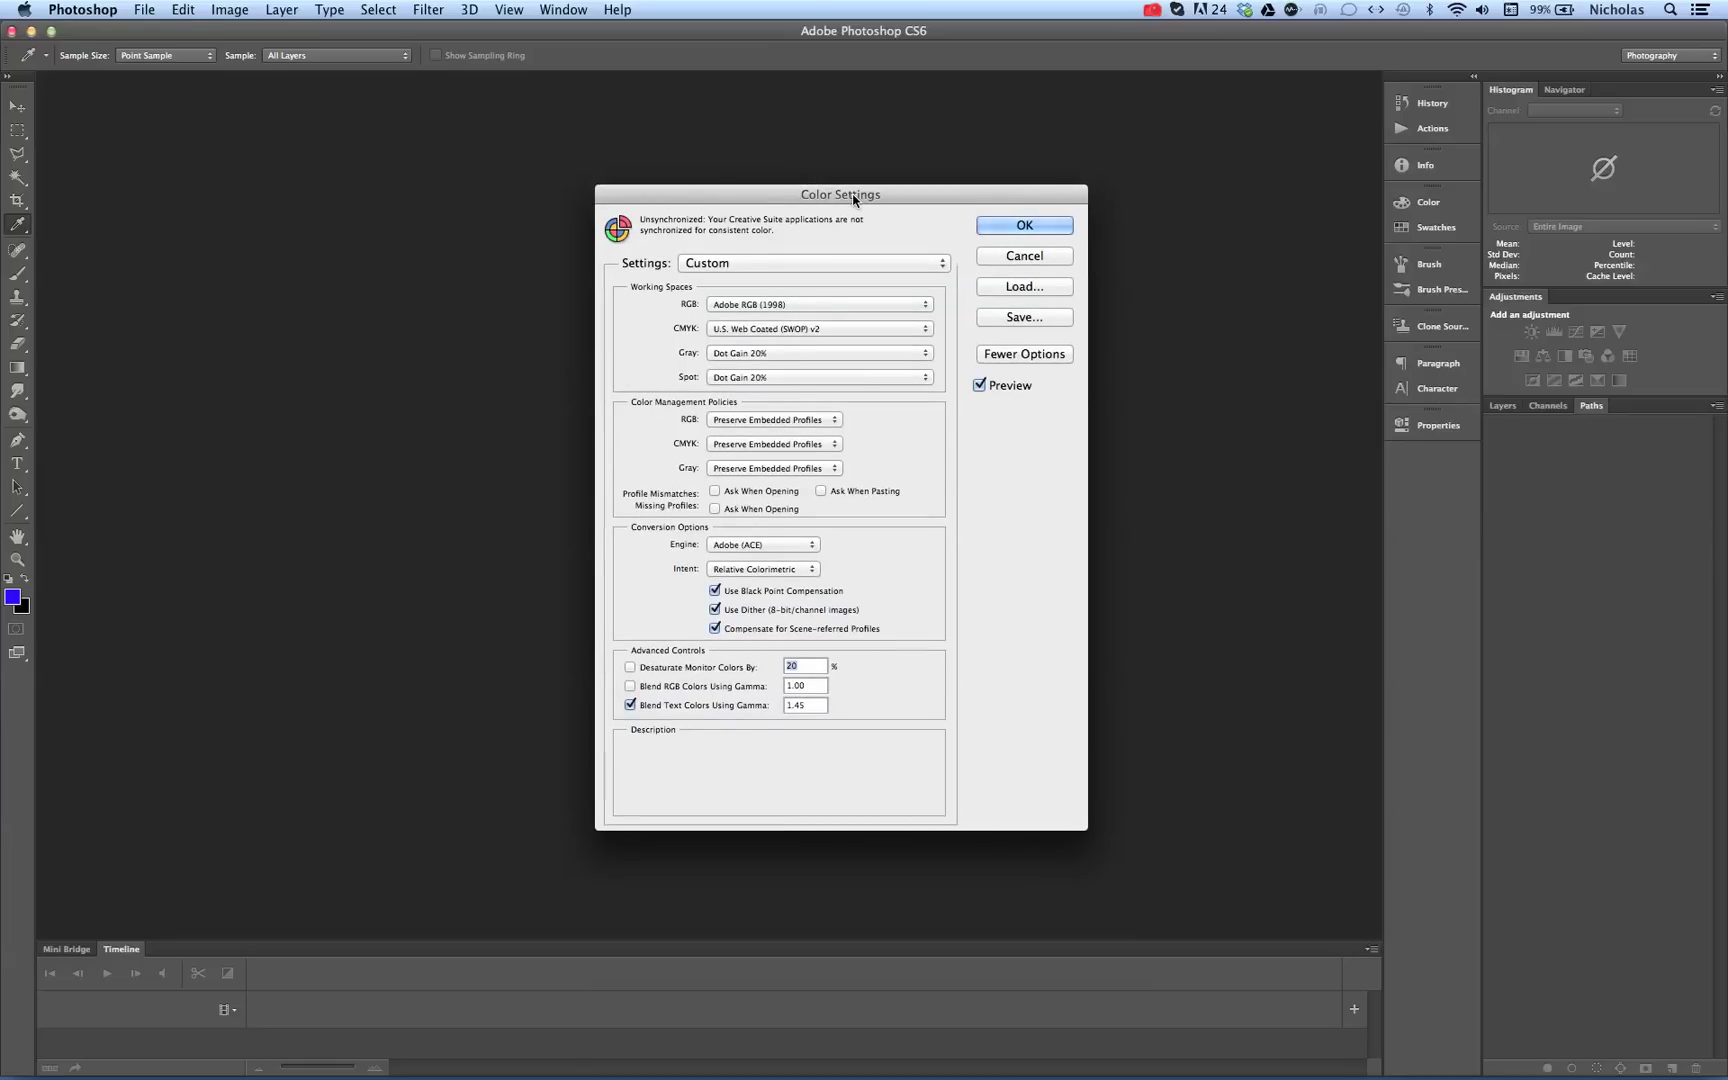
mouse_move(724, 418)
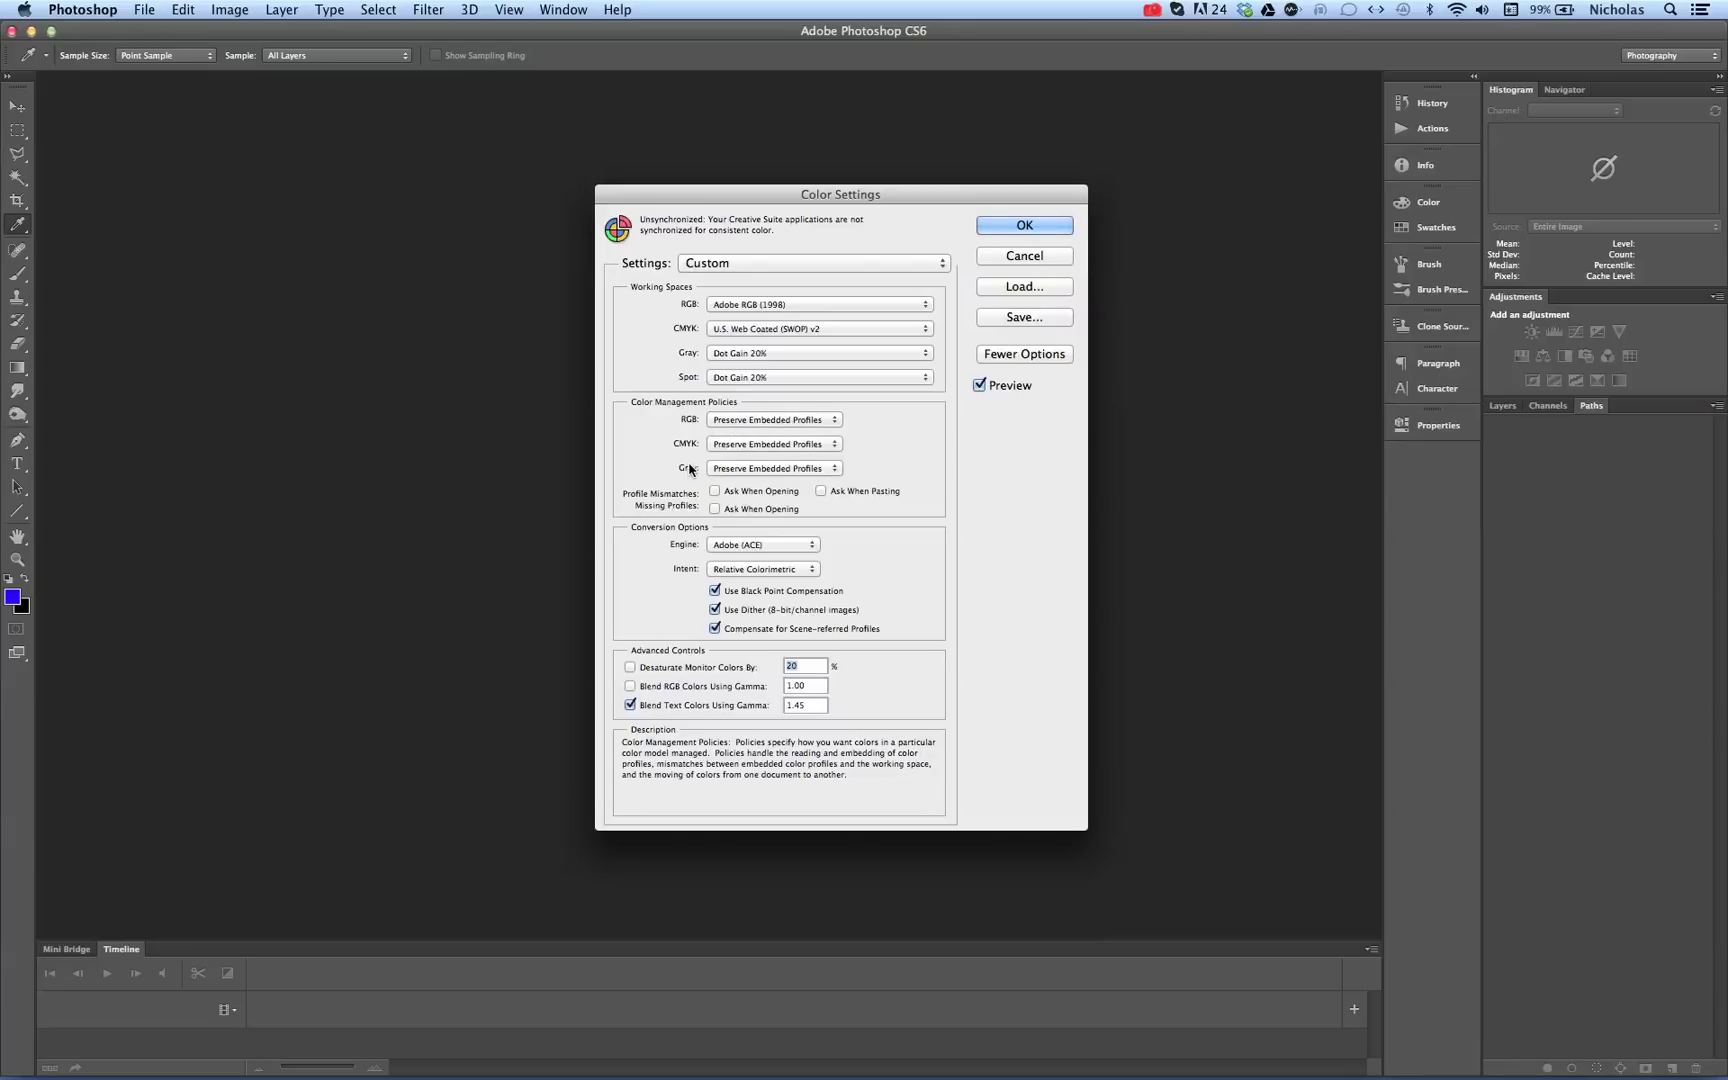
mouse_move(718, 495)
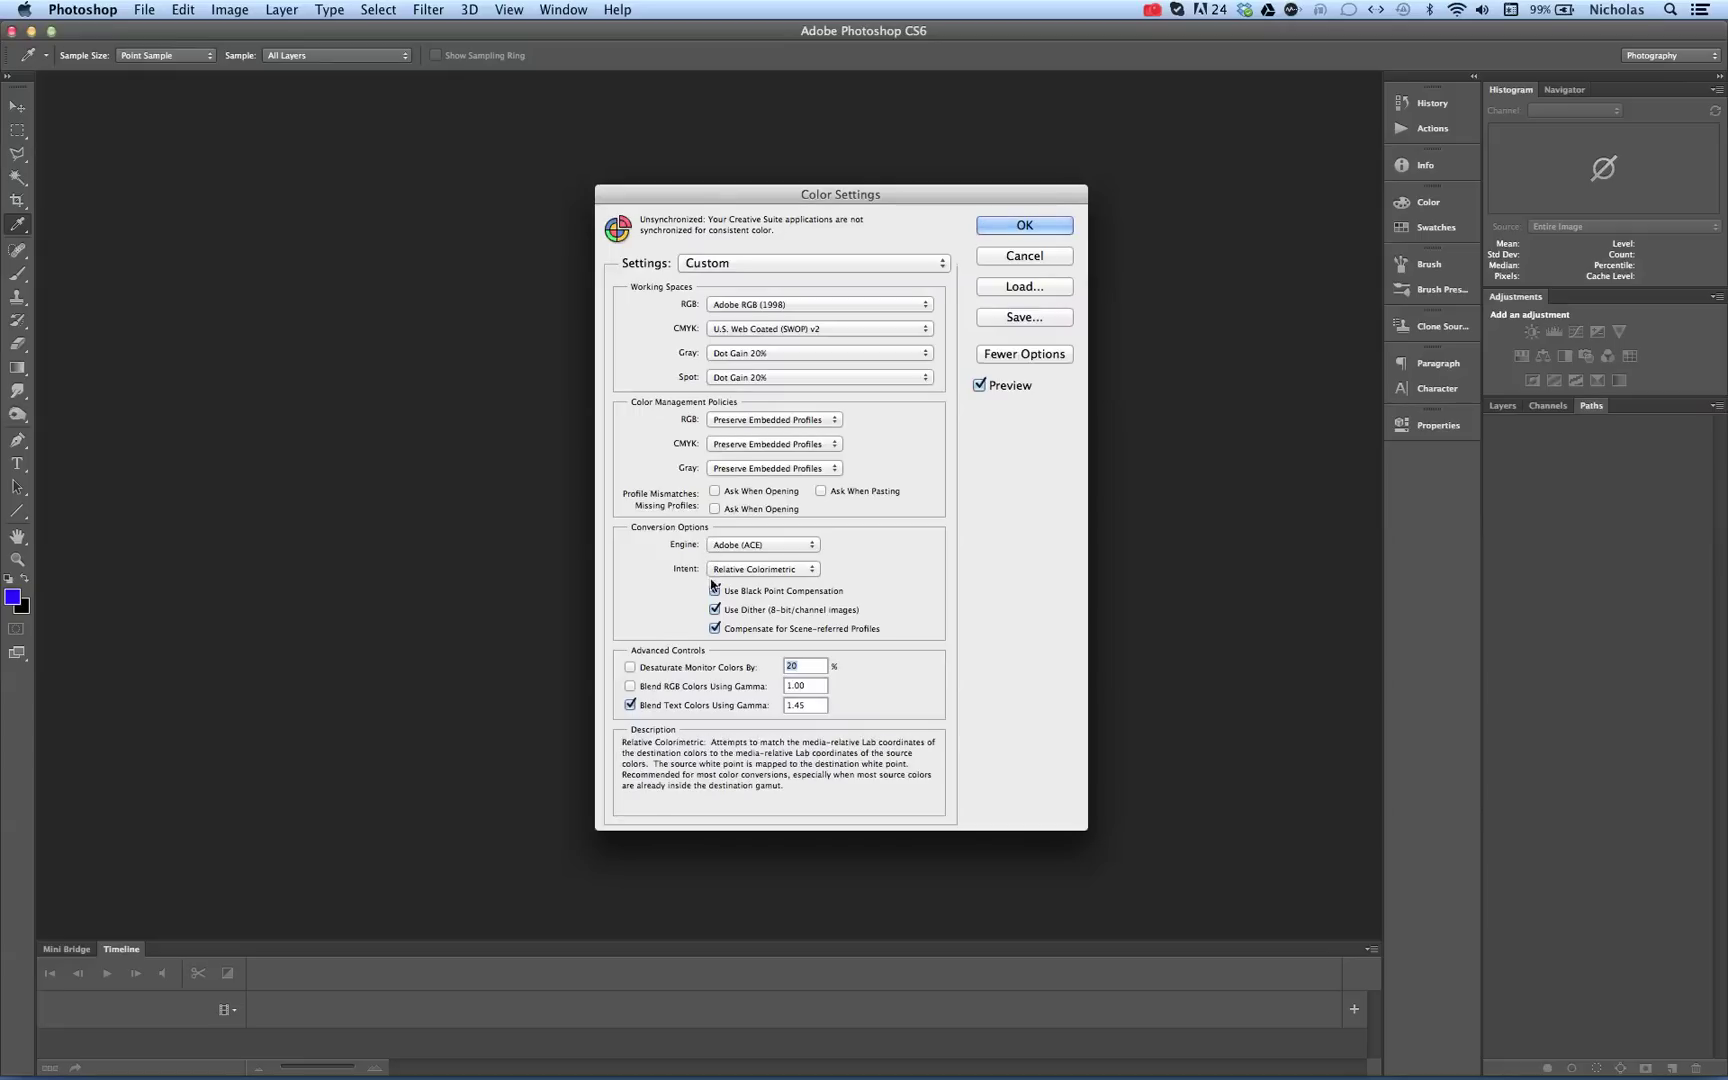
mouse_move(716, 605)
left_click(773, 569)
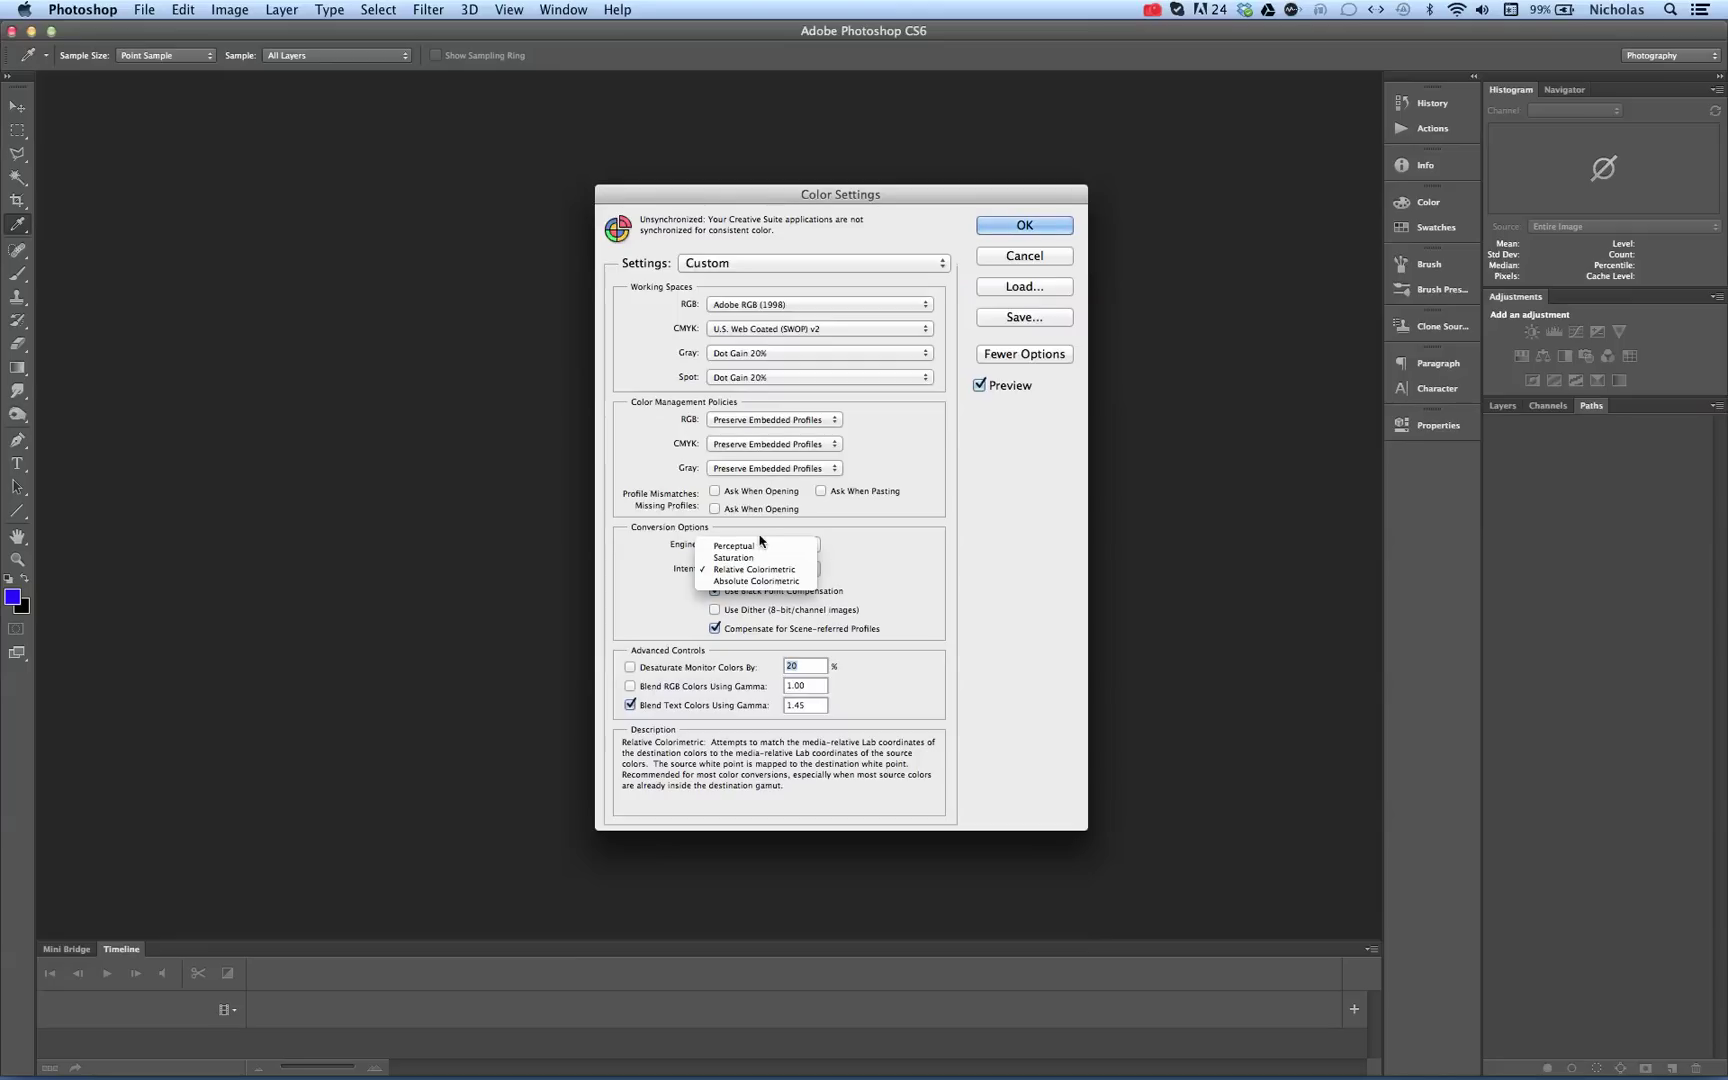
left_click(760, 545)
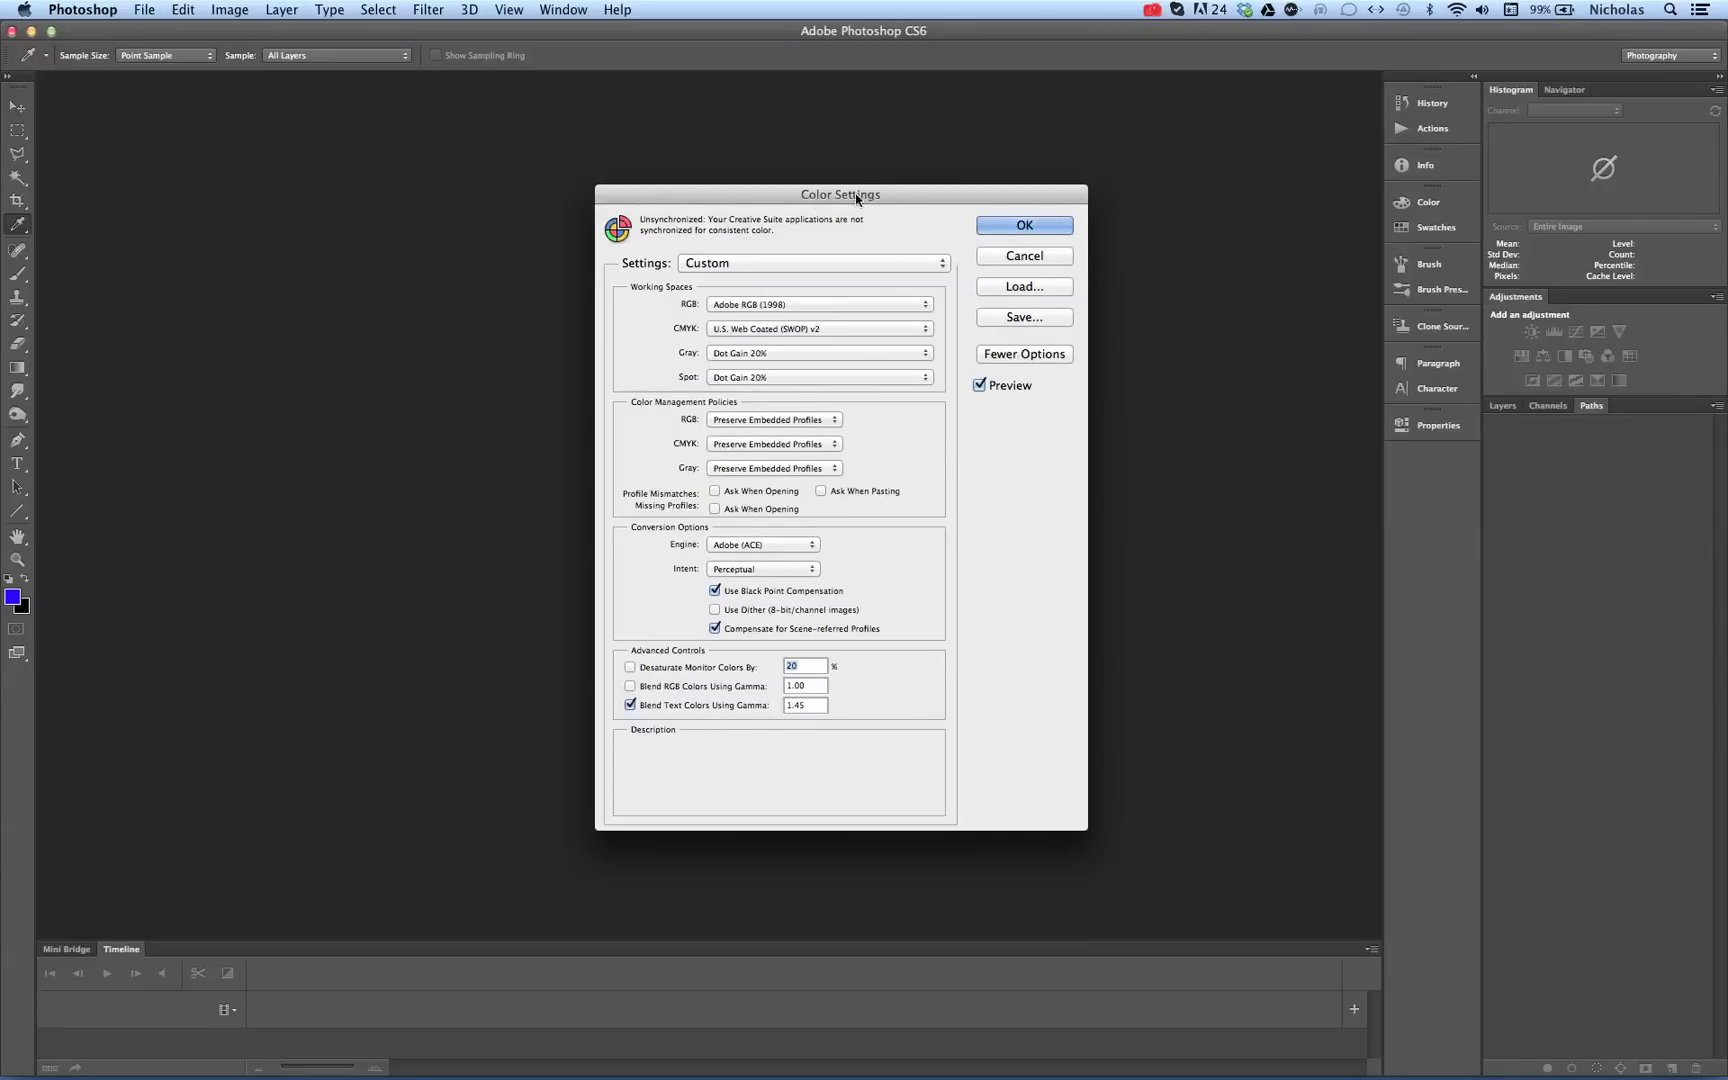
- Start saving the colour settings, entering the client's name as the .csf file name
left_click(1030, 320)
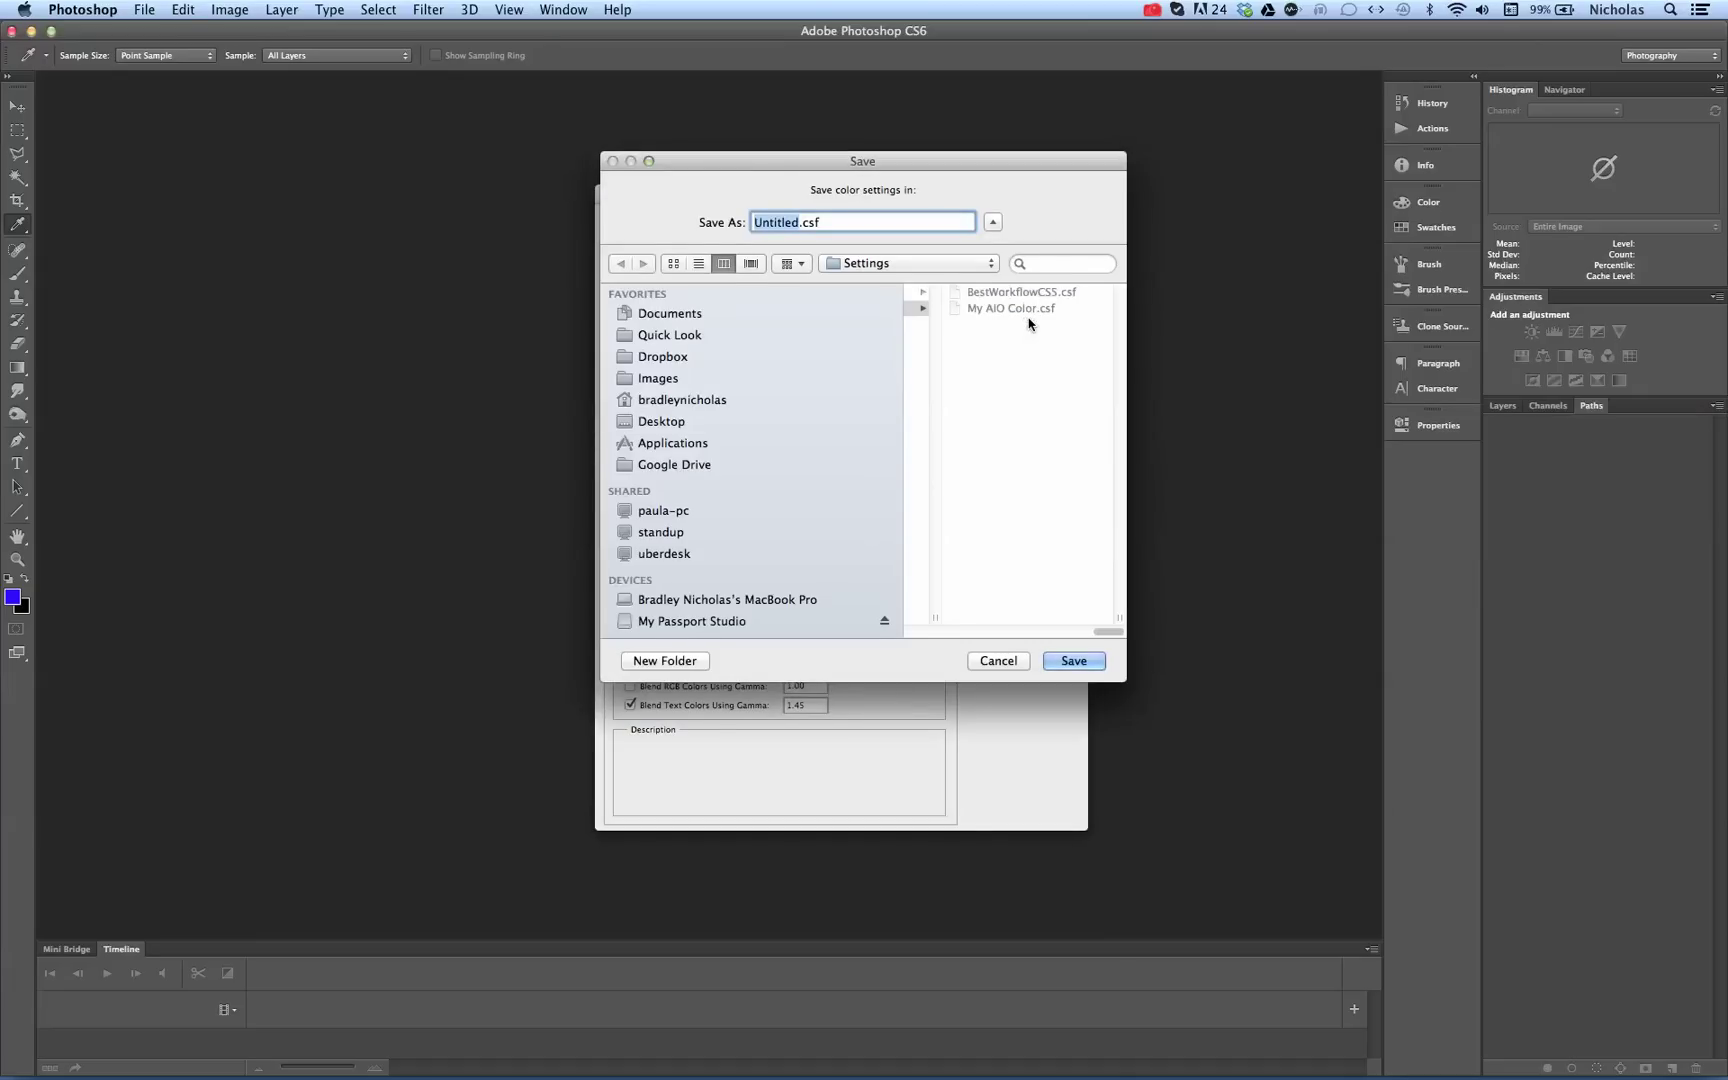
type("Nick Client 123")
- Save the file to the Settings folder with a comment describing the client and customer number
left_click(1074, 661)
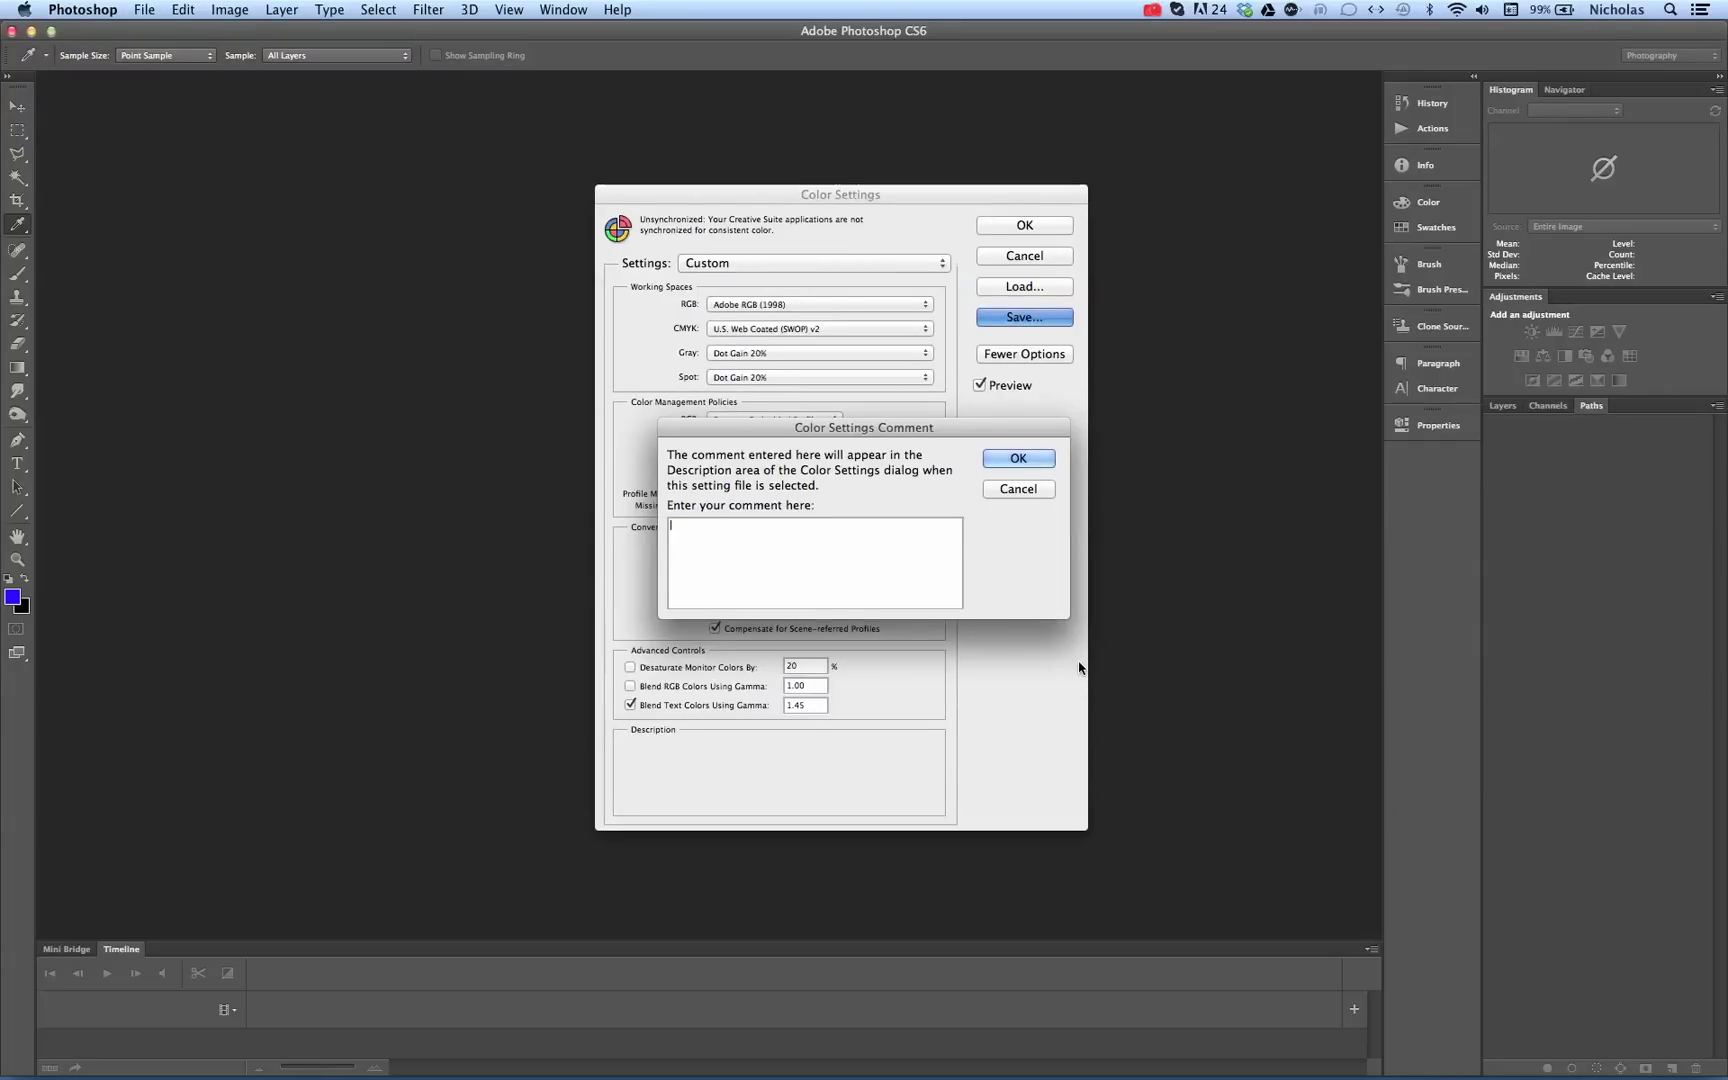
type("These are the settings for my client, Nick,")
key("BackSpace")
key("BackSpace")
type(". Customer 123.")
key("Return")
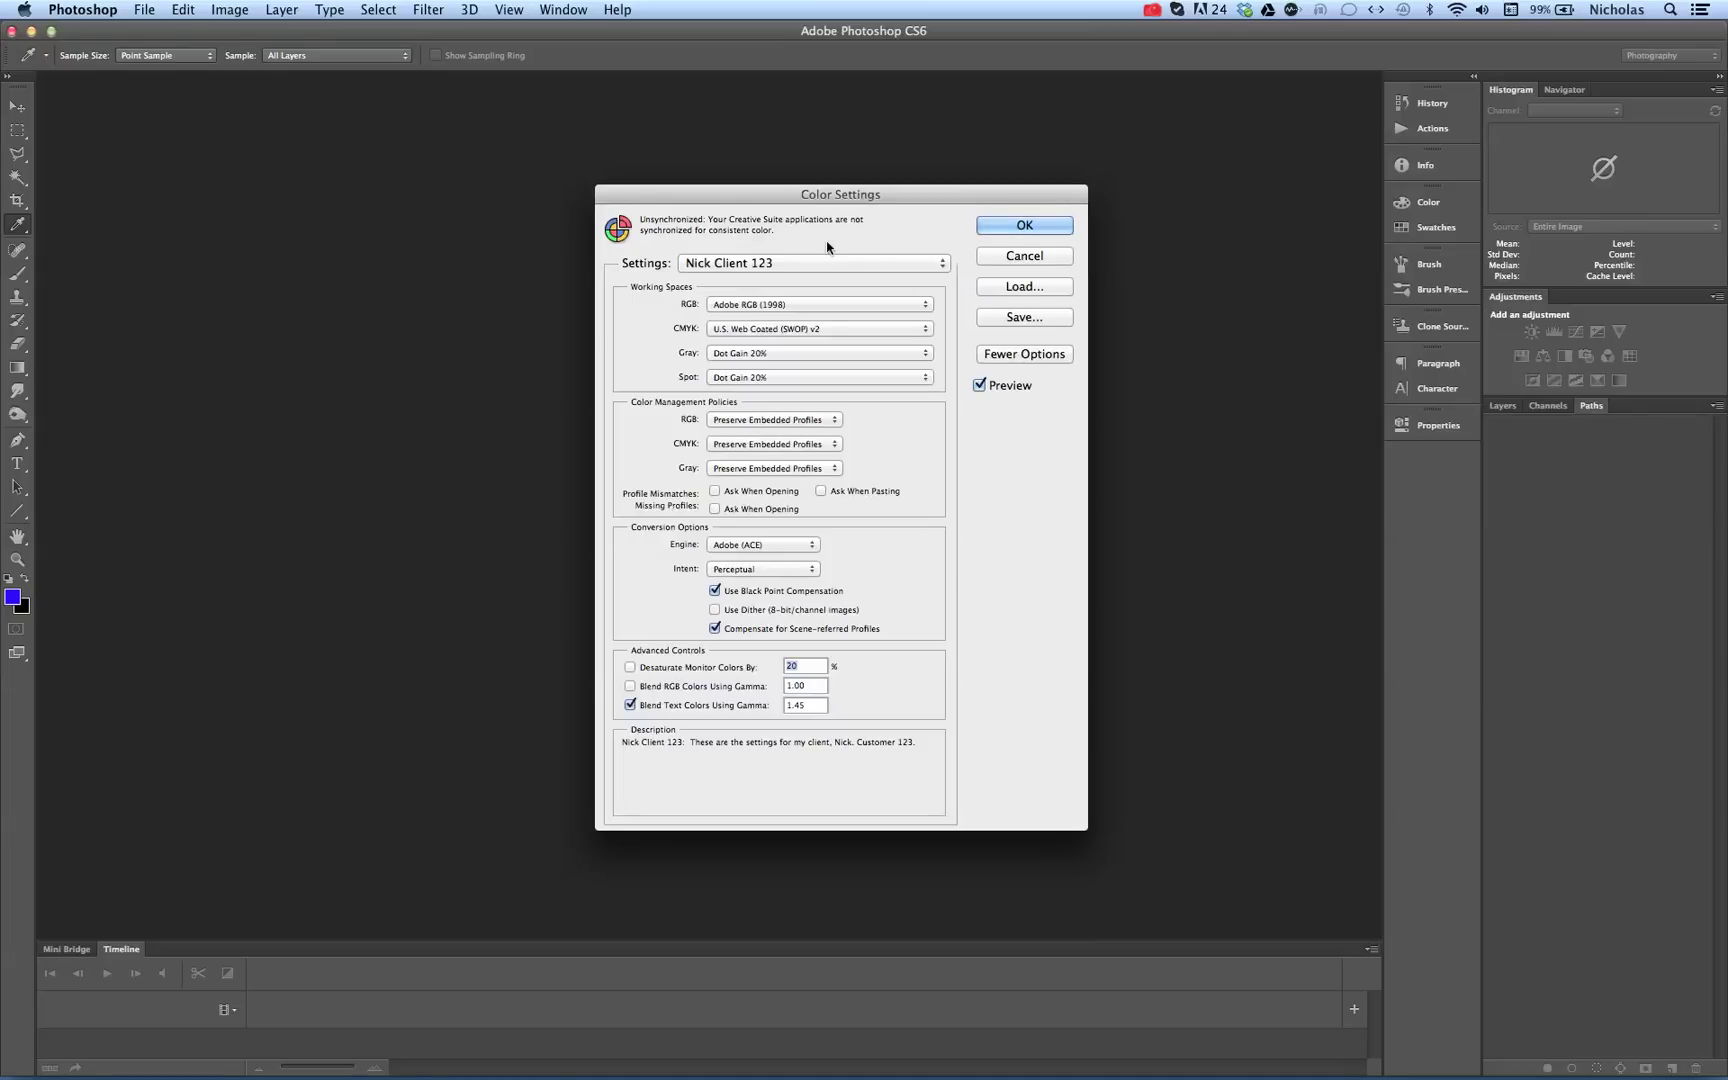
- Confirm the client colour settings with OK, then quit Photoshop
left_click(1008, 235)
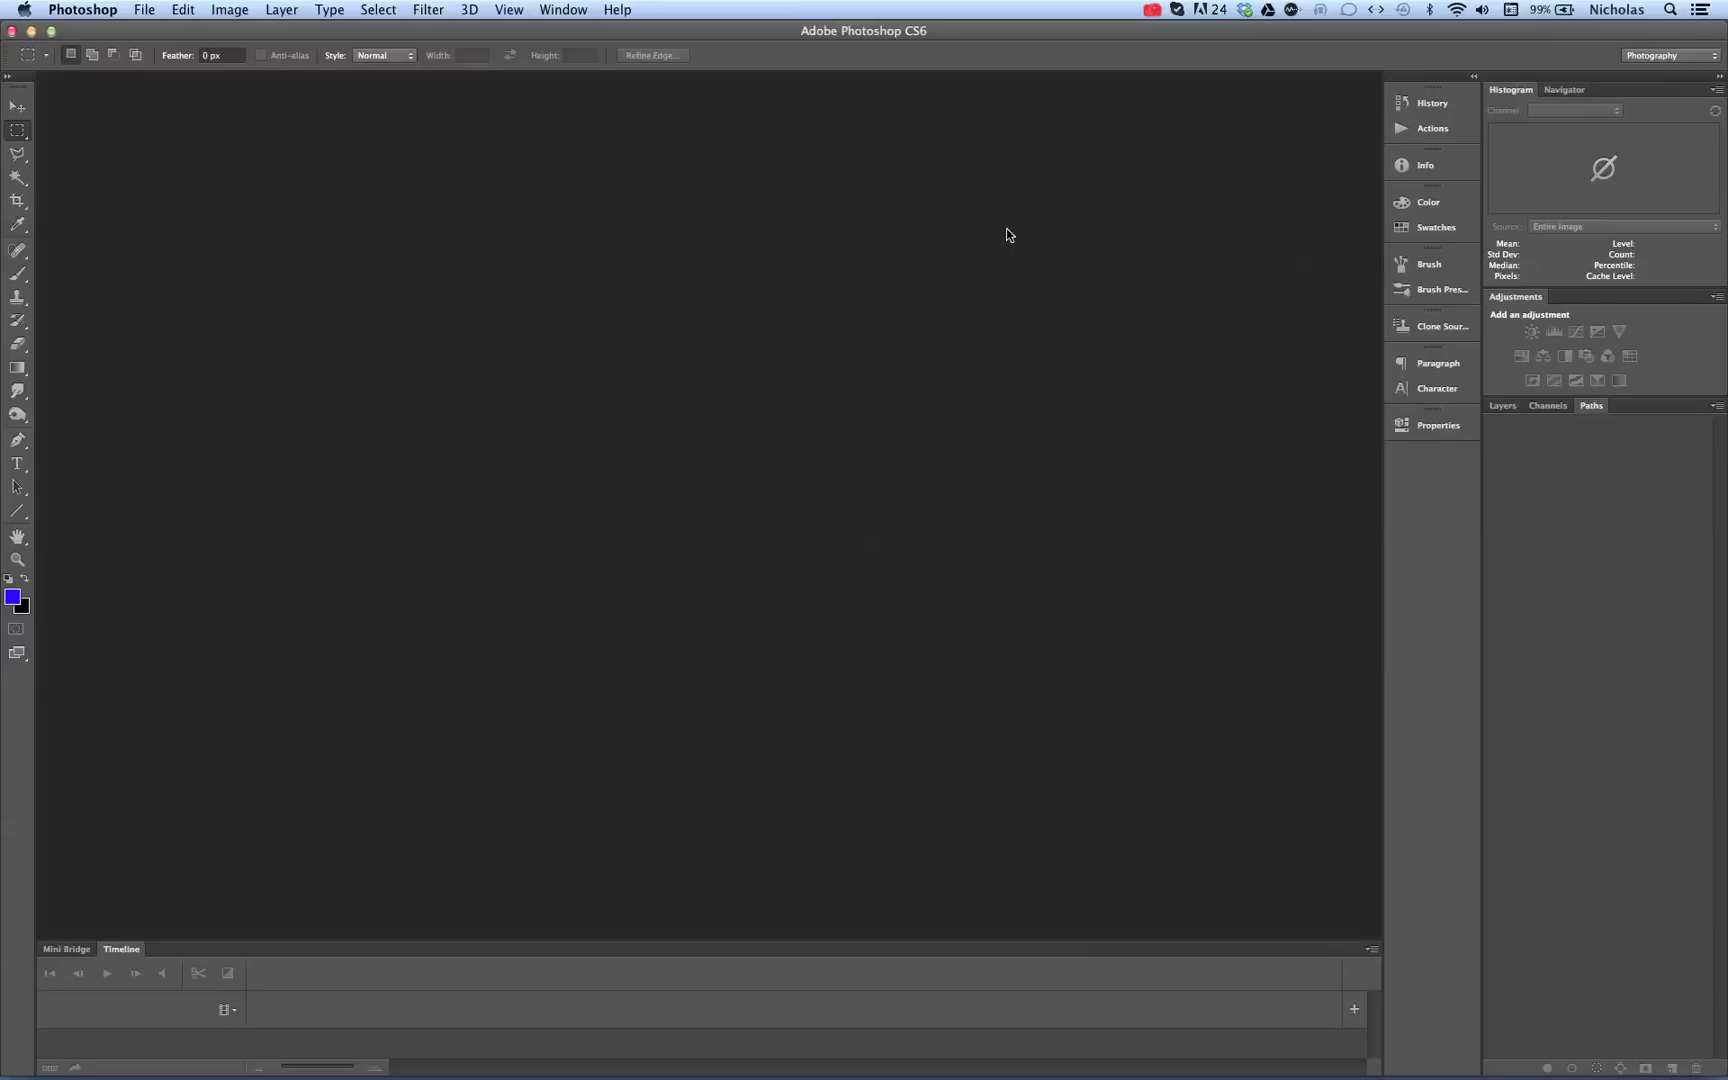
left_click(104, 14)
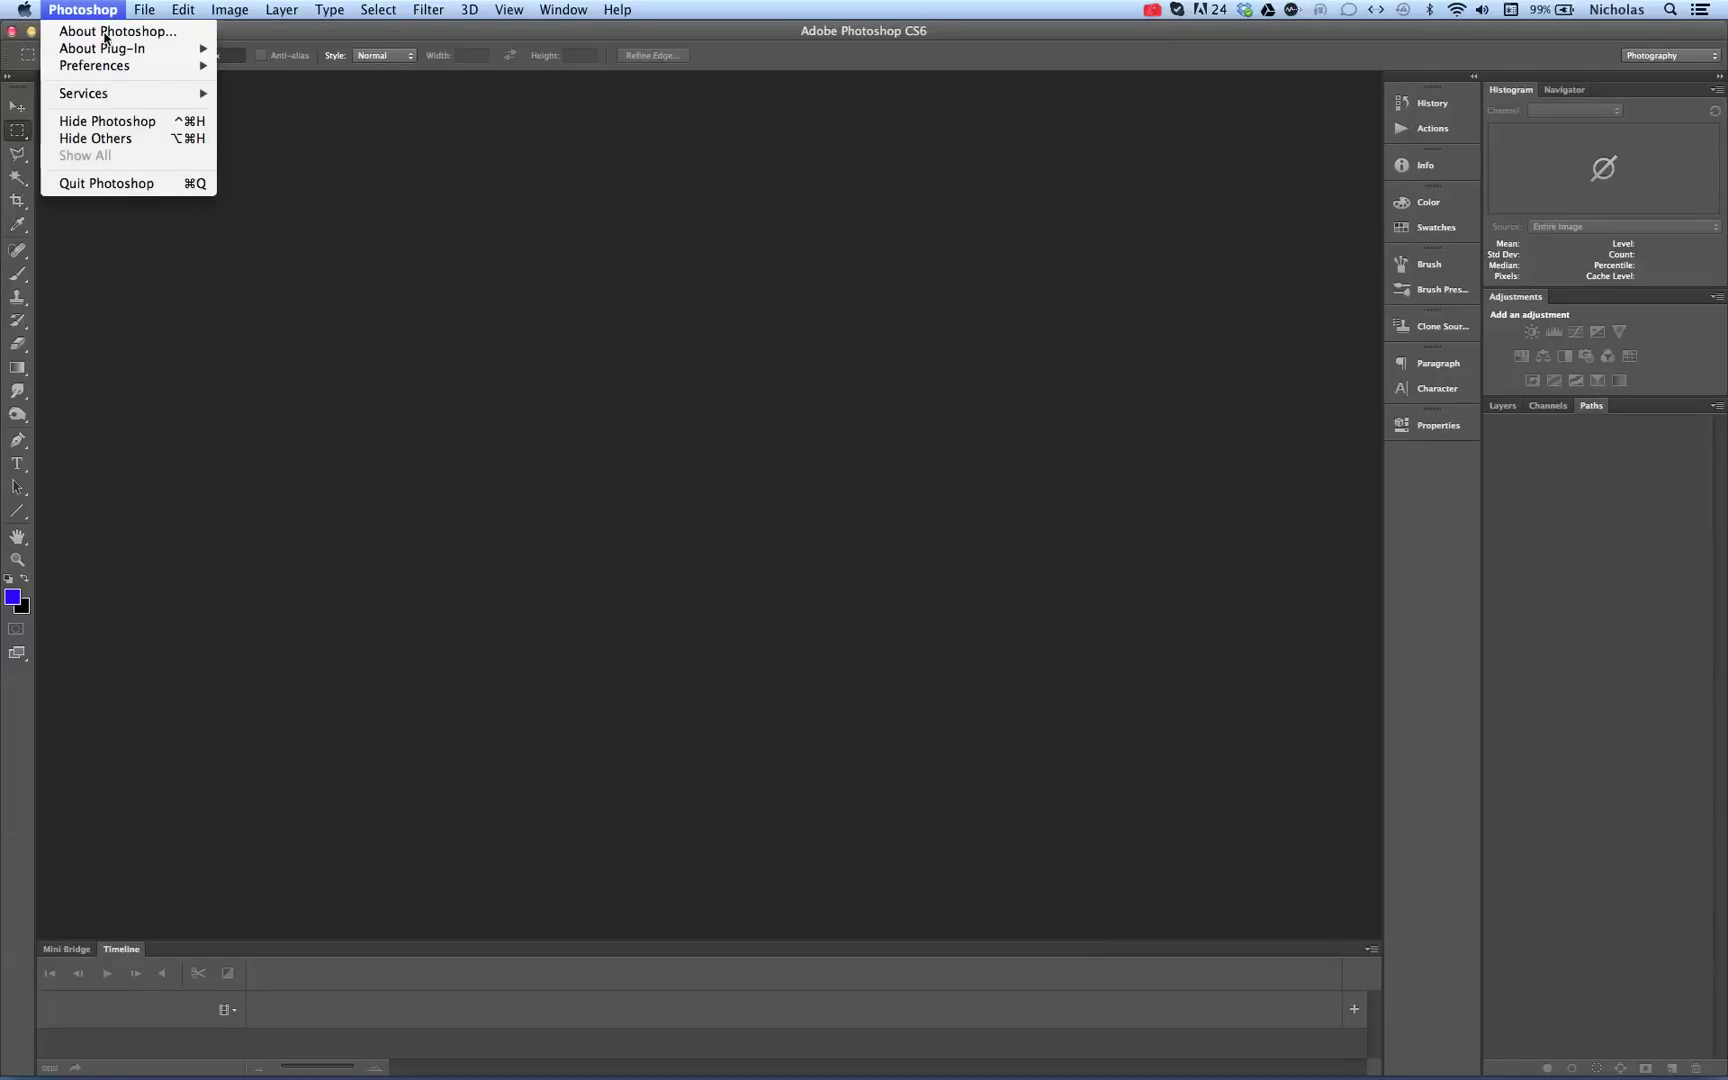
left_click(104, 185)
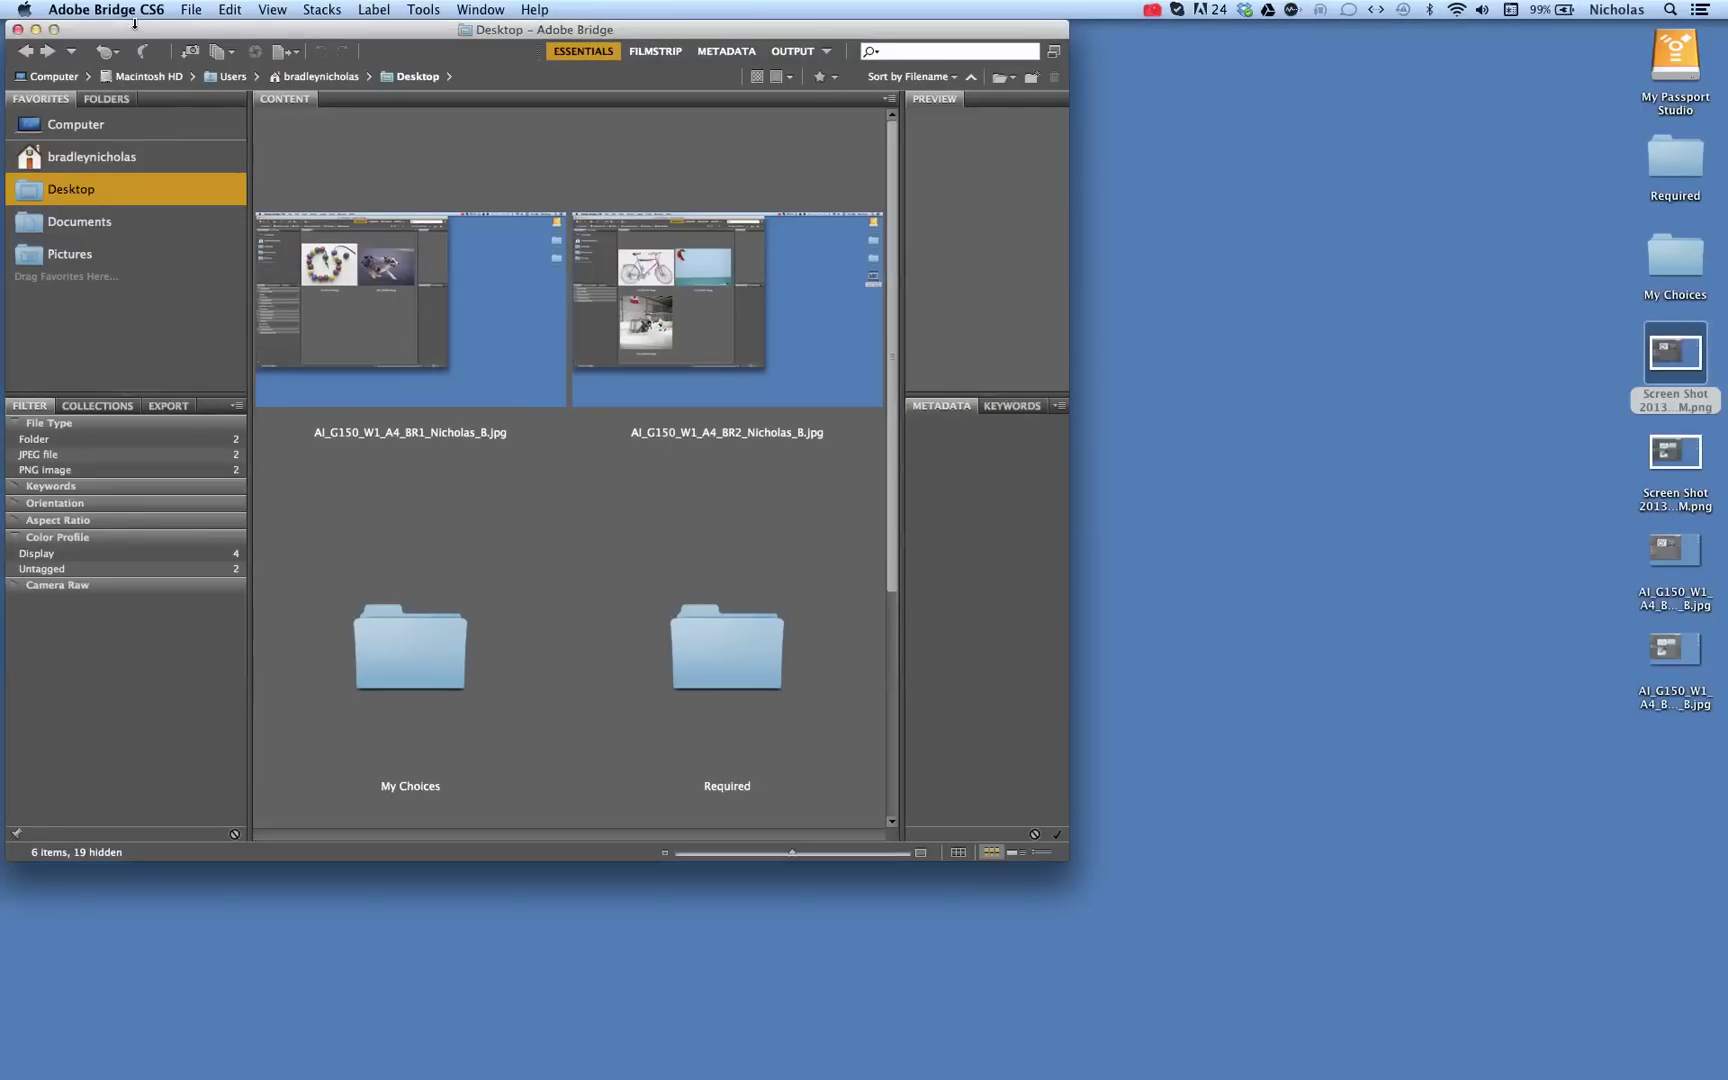
- In Bridge's Suite Color Settings, pick the saved client preset and apply it across Creative Suite
left_click(232, 10)
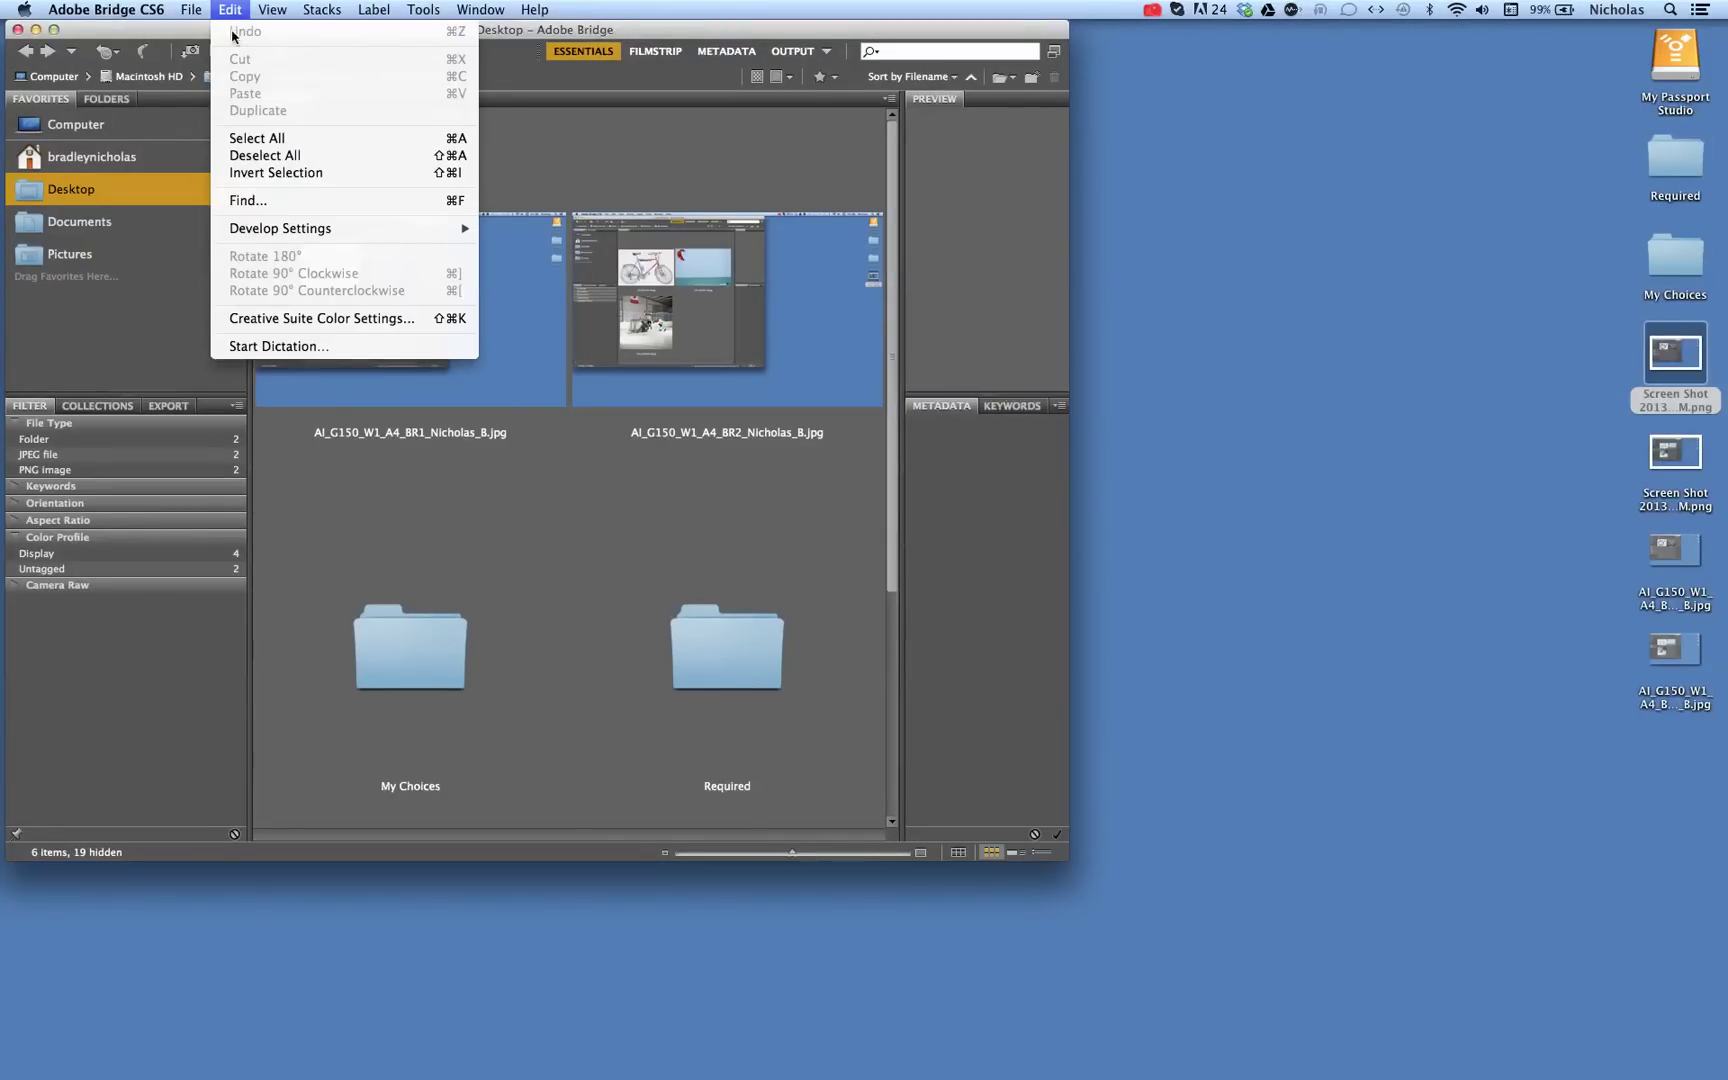
left_click(269, 320)
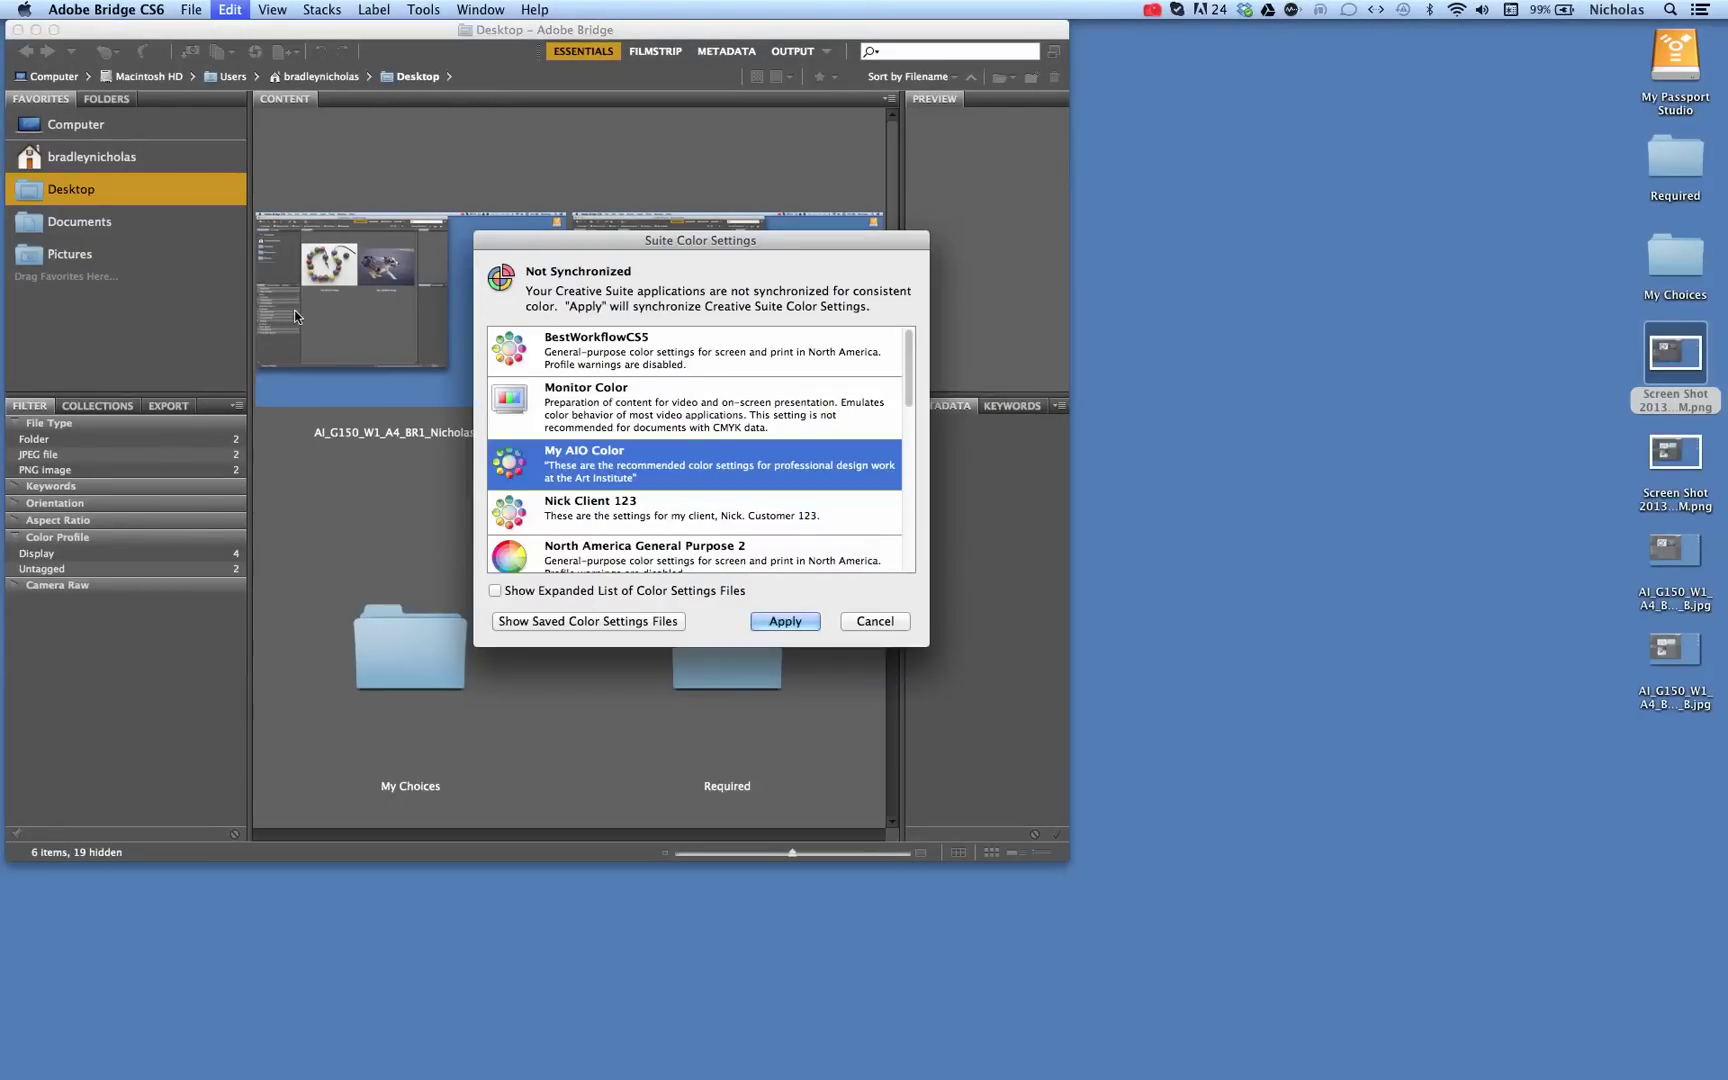
left_click(587, 402)
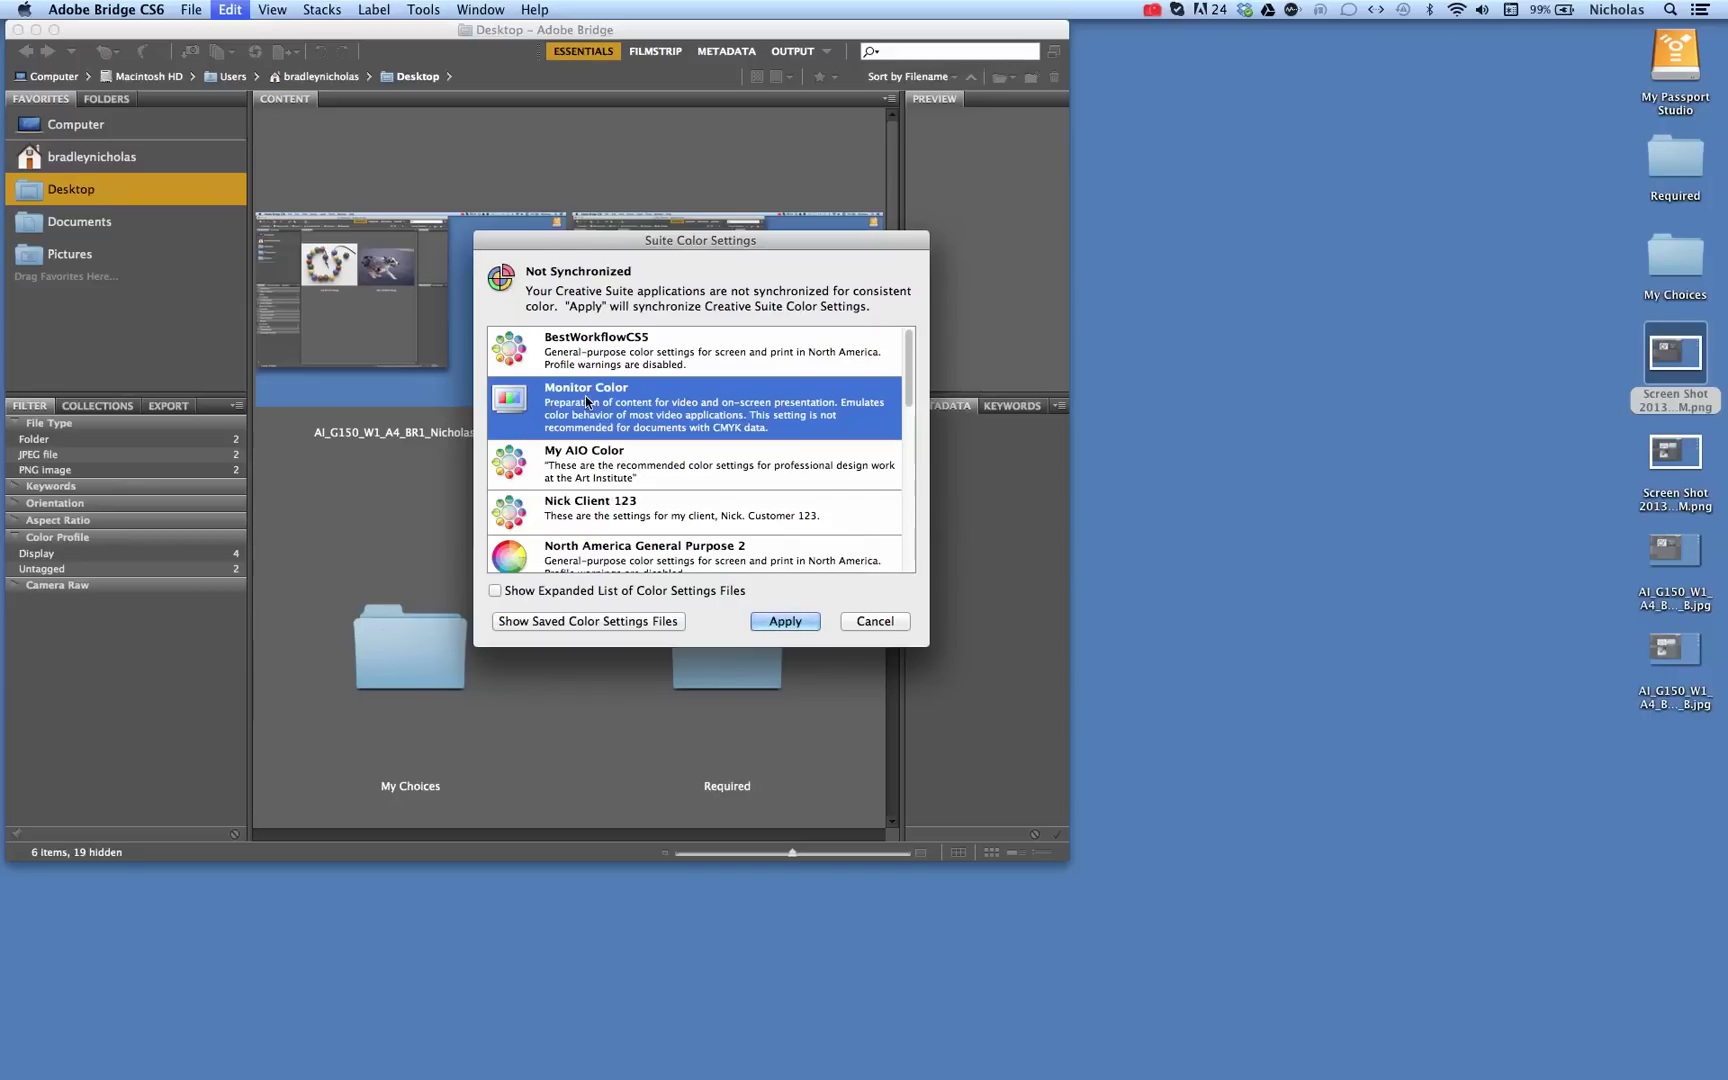
left_click(593, 509)
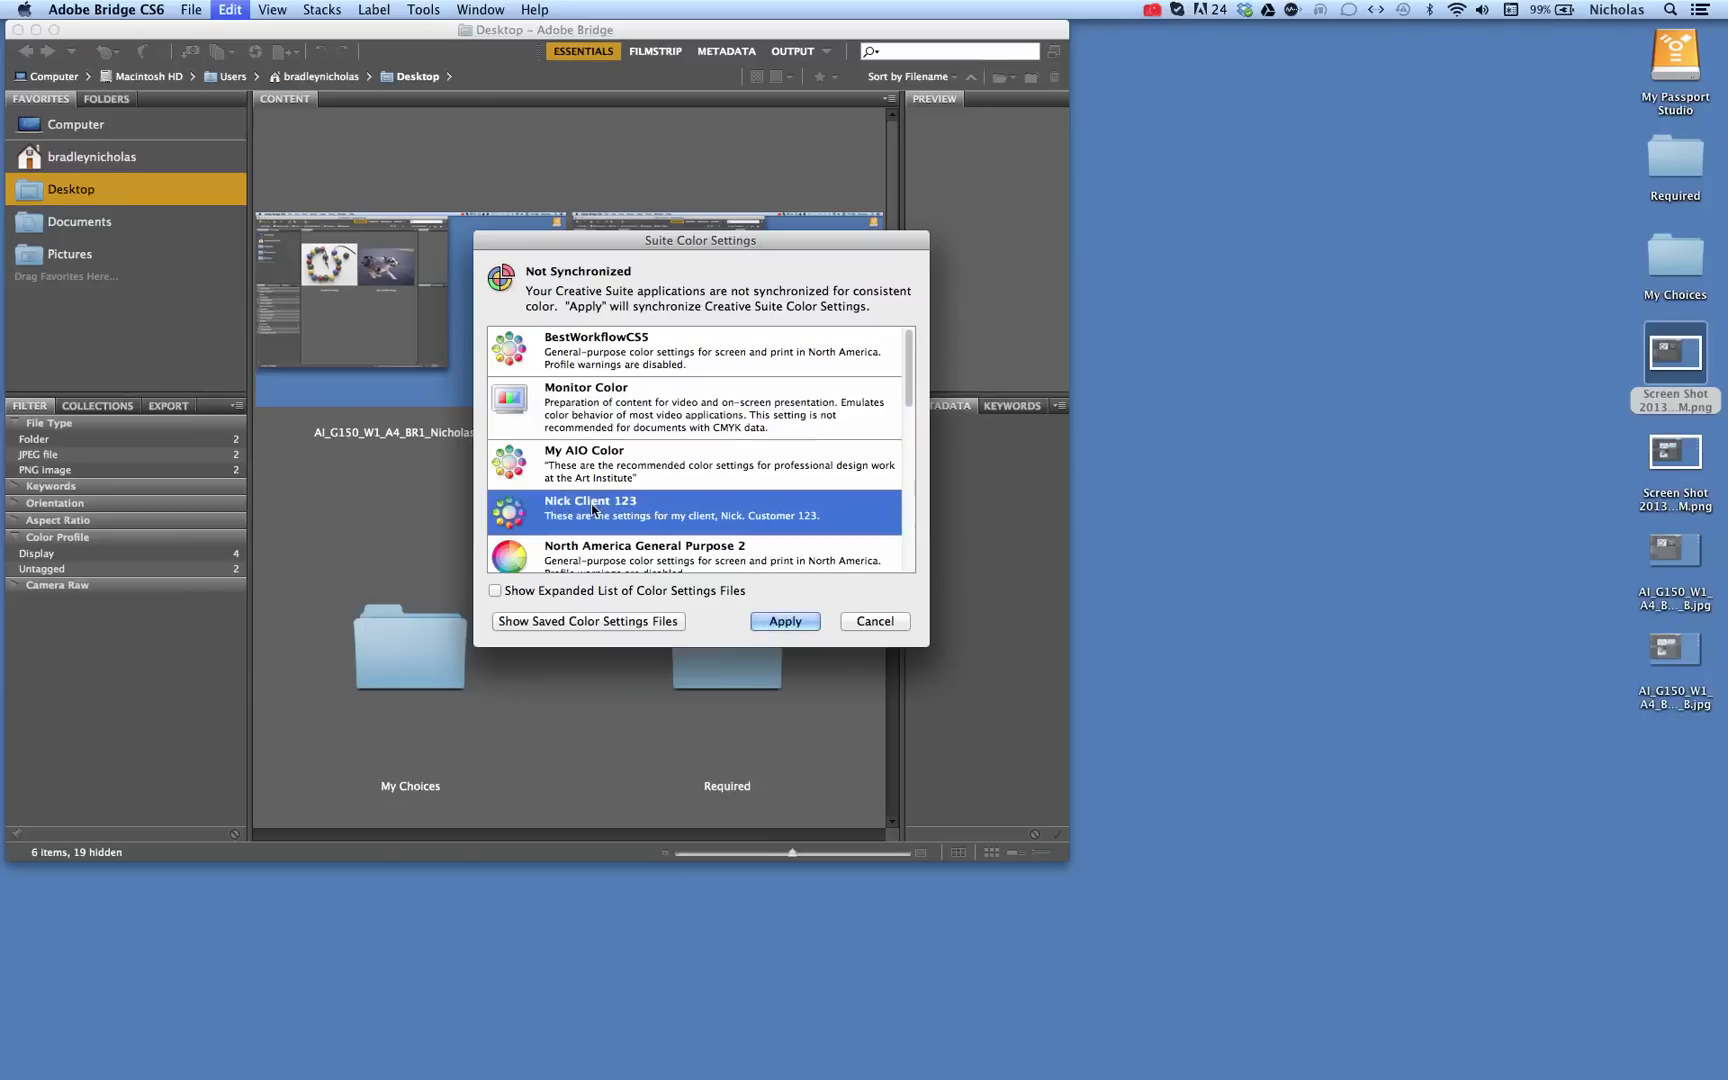
left_click(607, 622)
left_click(531, 362)
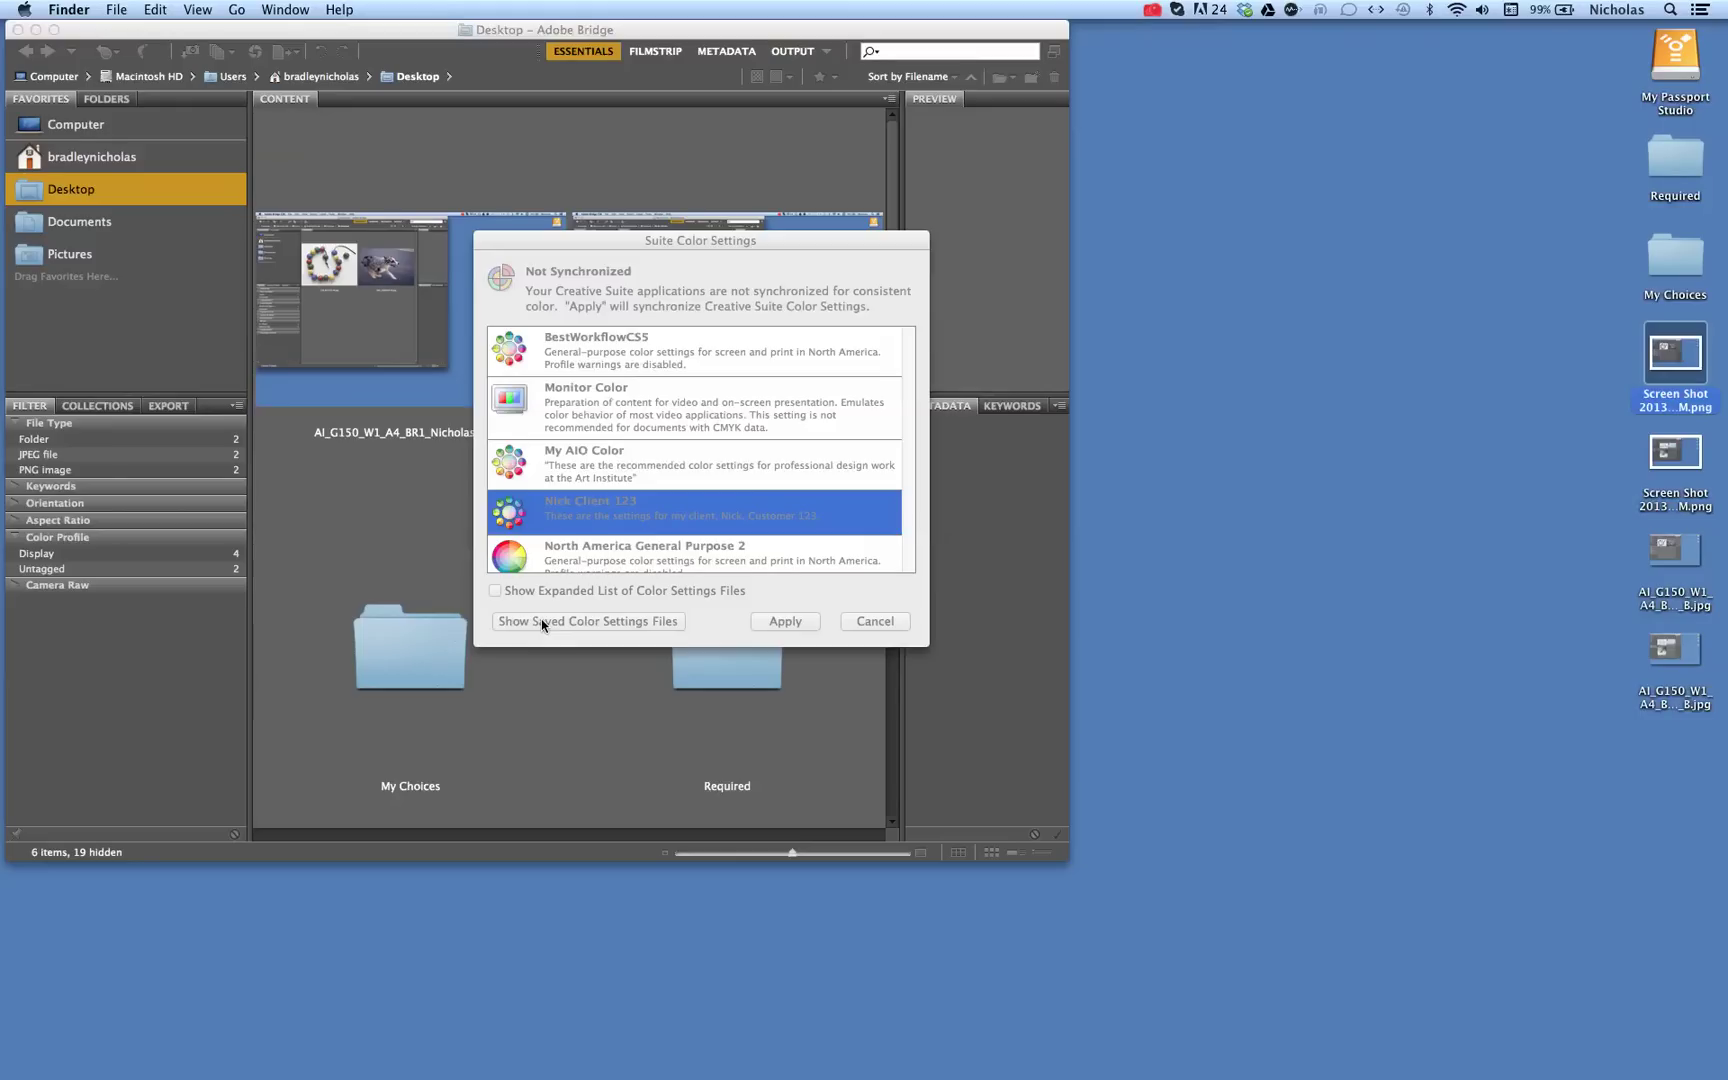
left_click(545, 508)
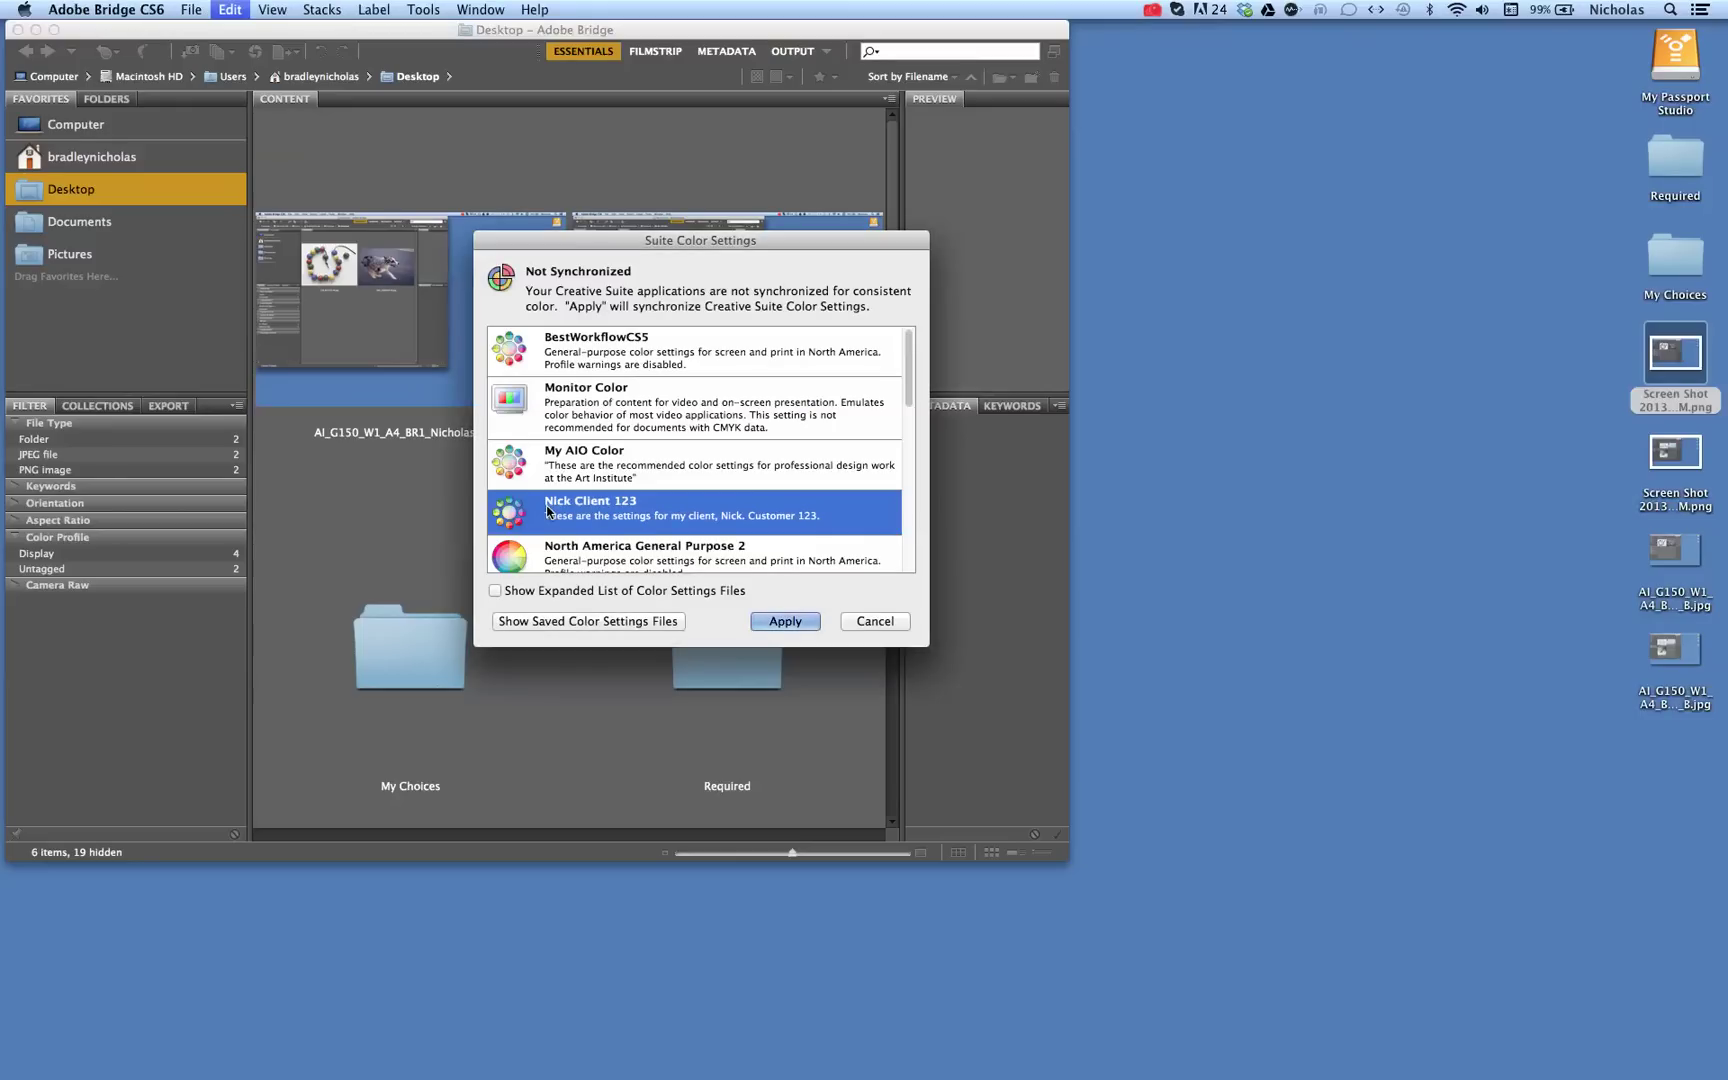
left_click(784, 621)
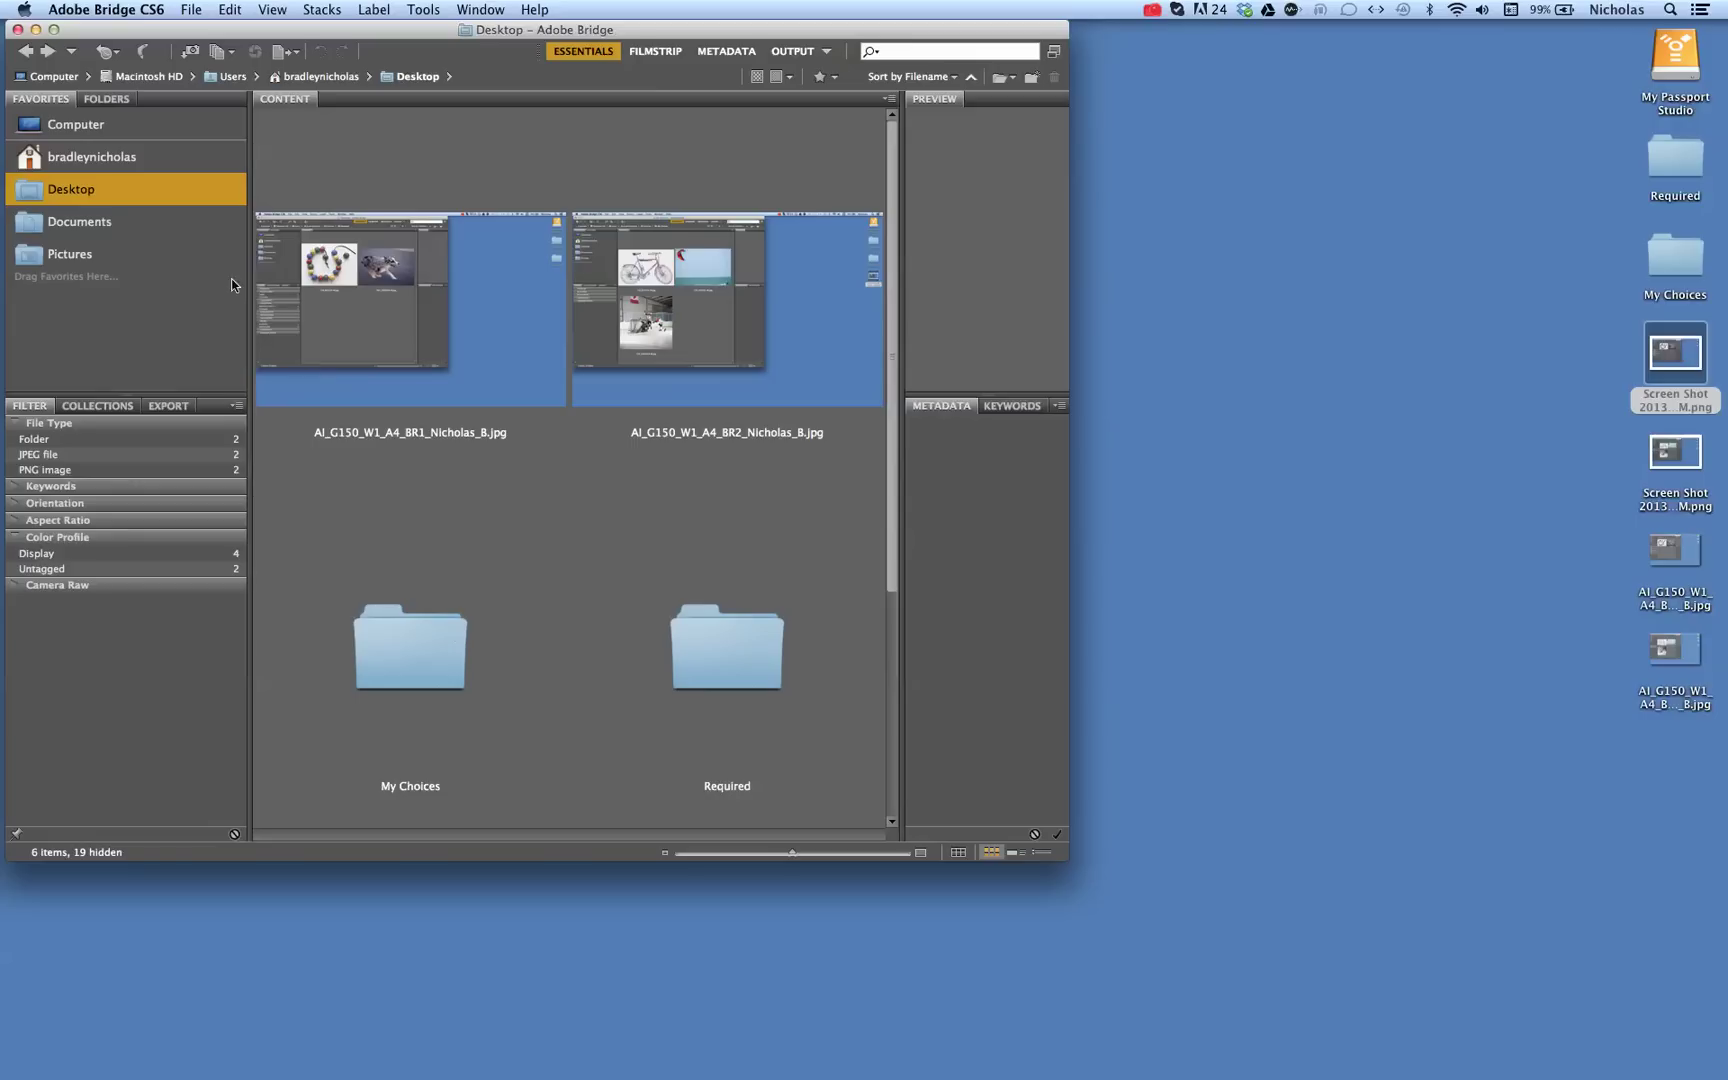
- Reopen Creative Suite Color Settings in Bridge to confirm it reports Synchronized
left_click(222, 10)
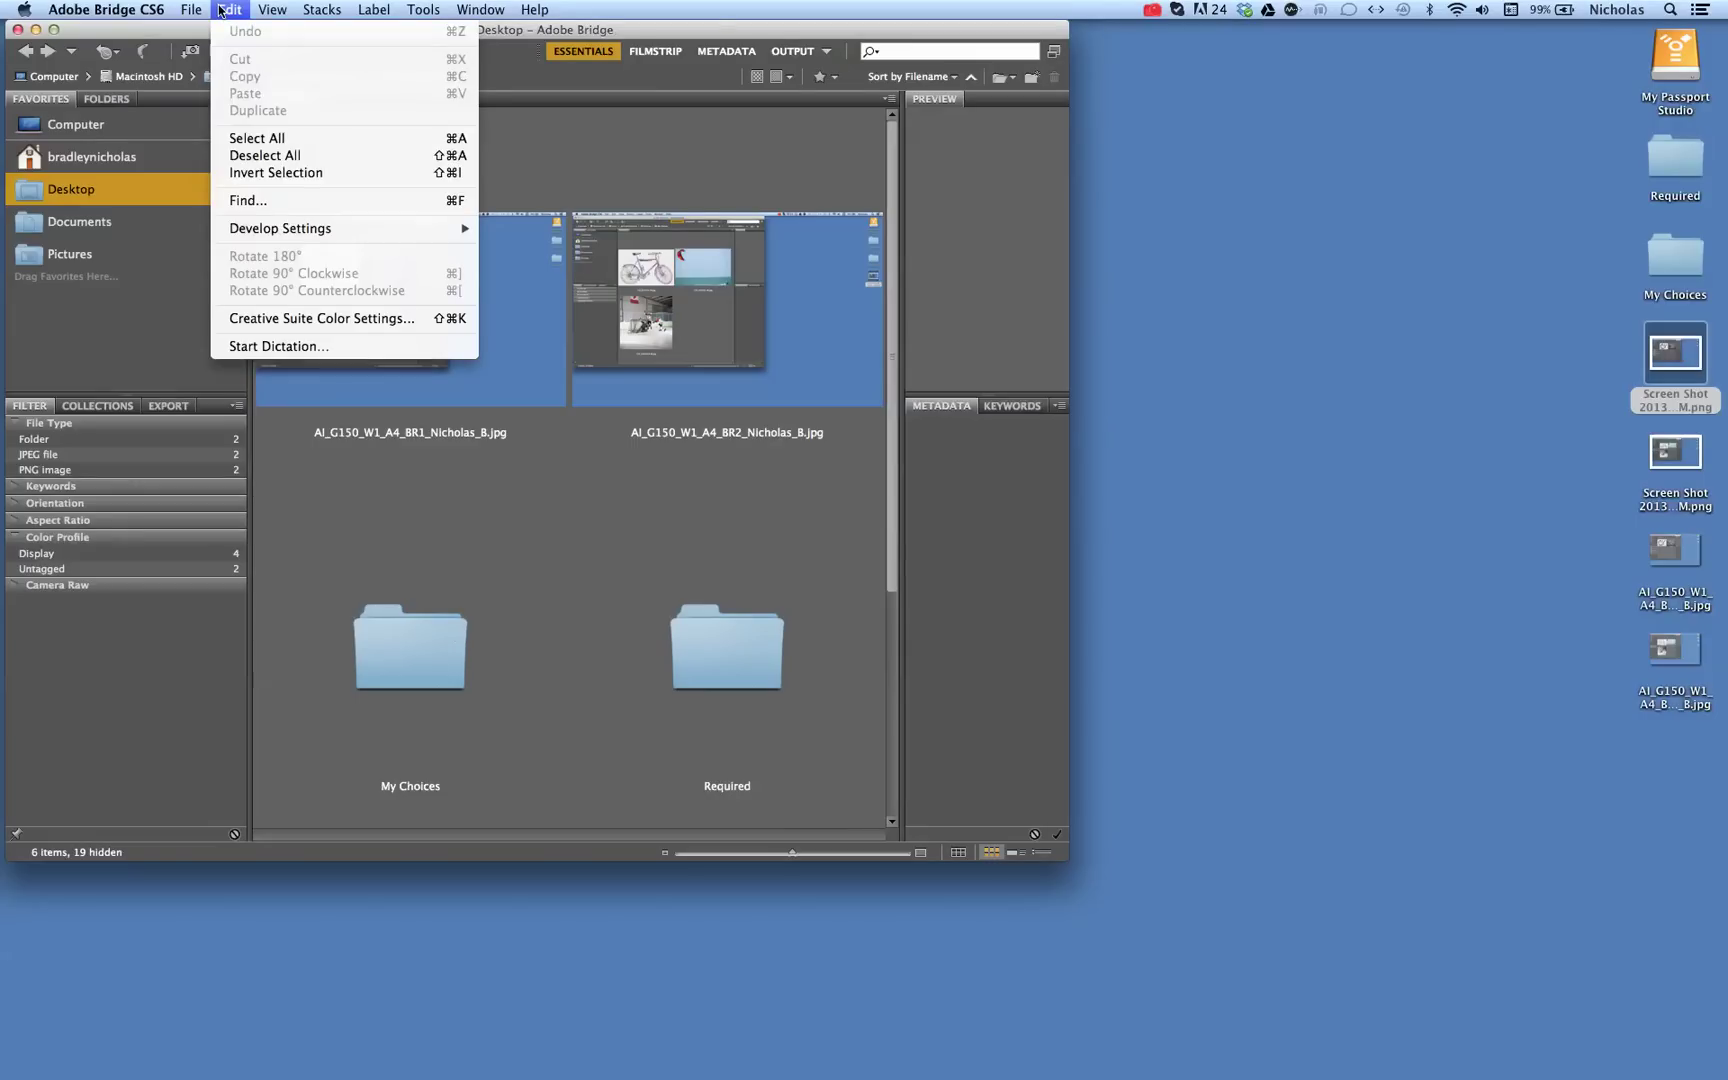
left_click(238, 318)
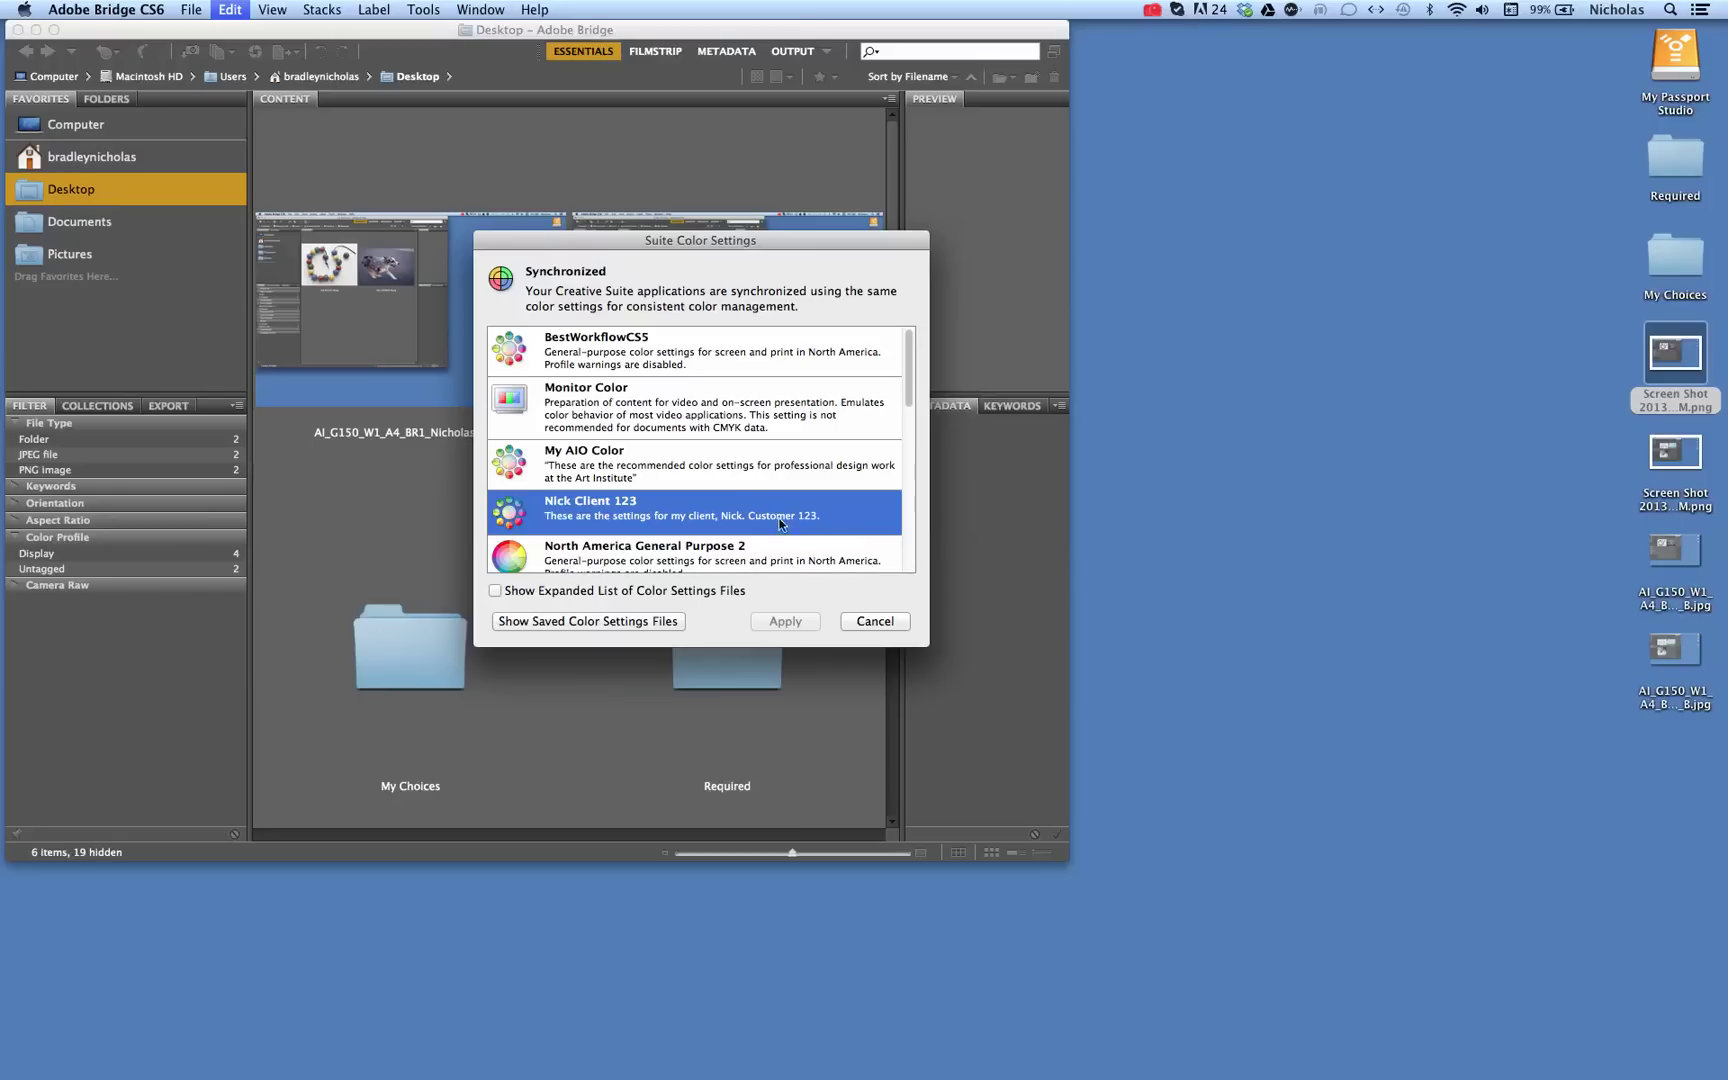